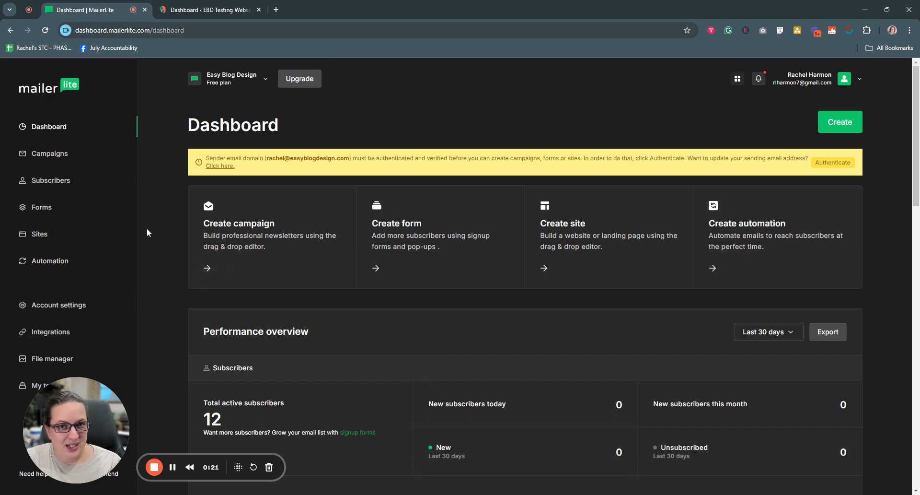
Step: Start creating a new form from the embedded forms list in MailerLite
click(198, 10)
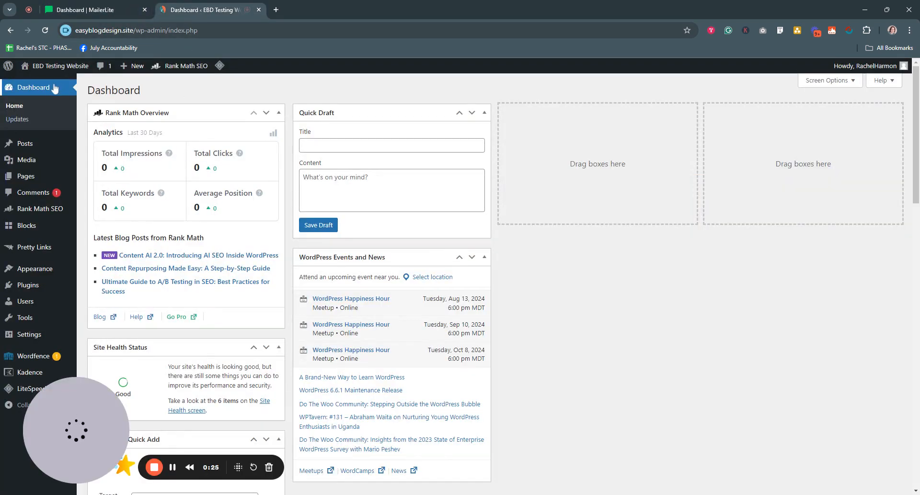
click(83, 12)
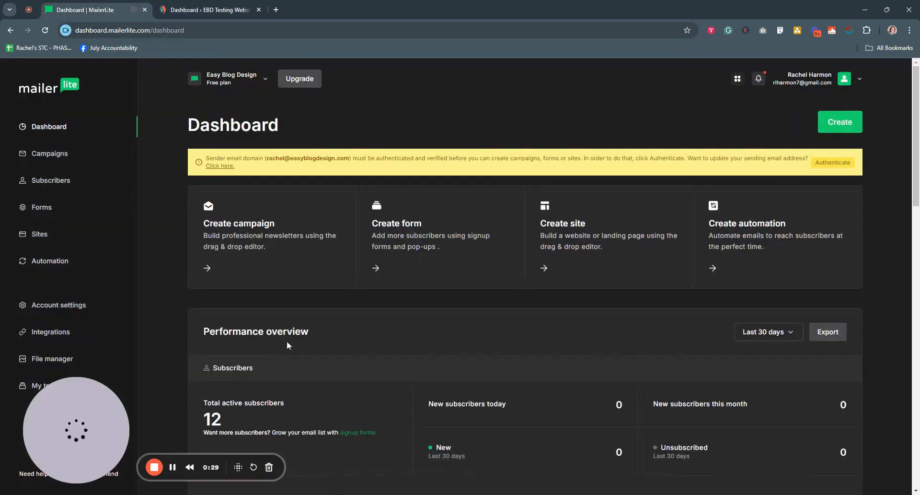
click(47, 213)
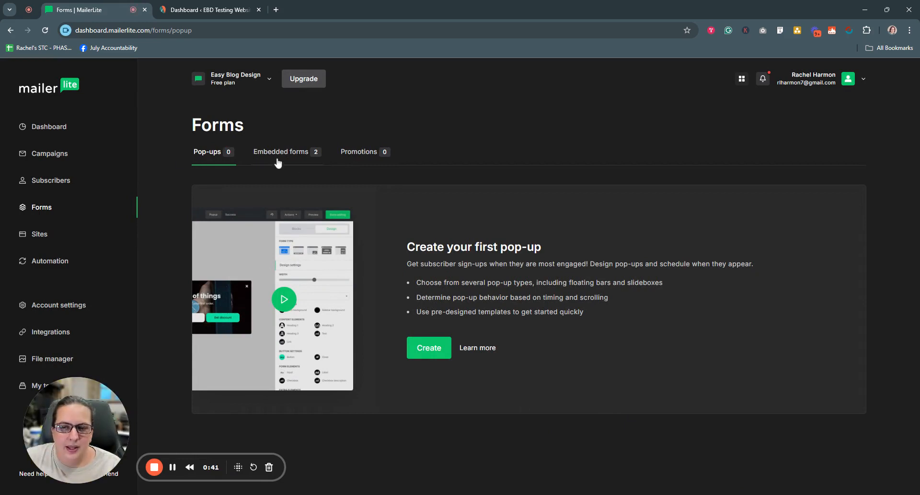
click(282, 153)
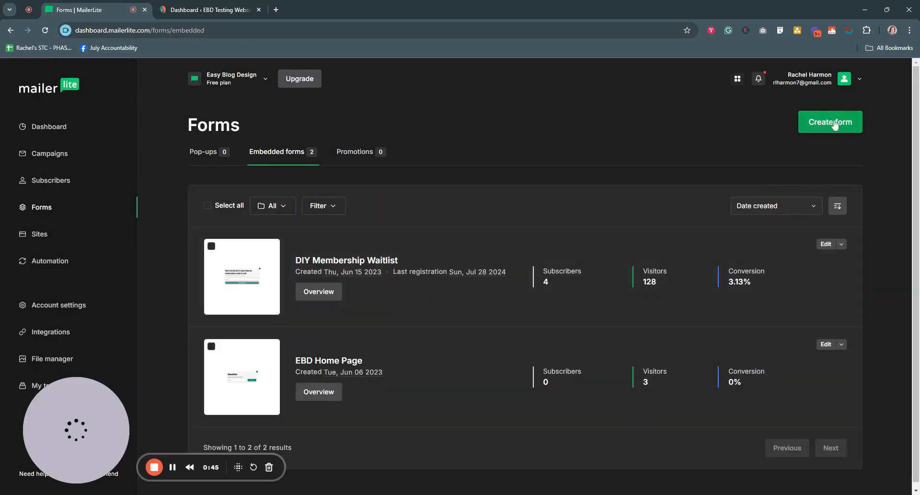
click(834, 125)
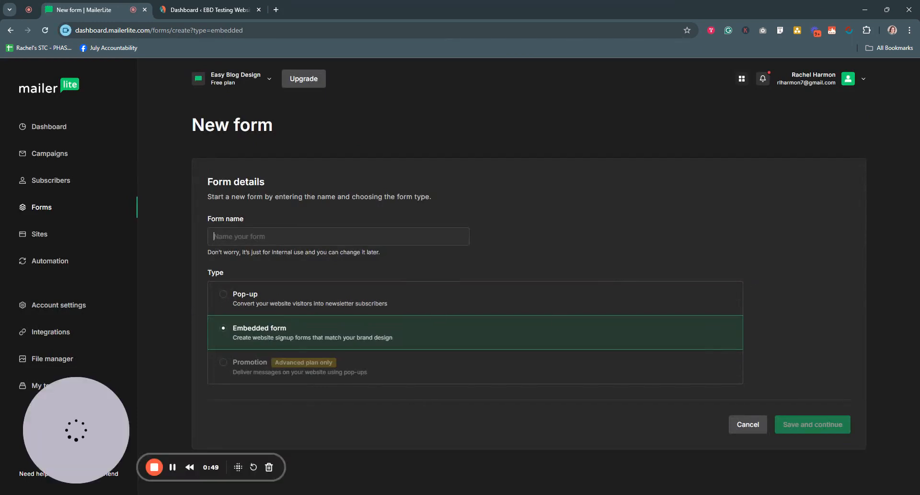
Step: Name the embedded form "EBD Footer Newsletter Sign Up Form" and save it to continue
text(EBD)
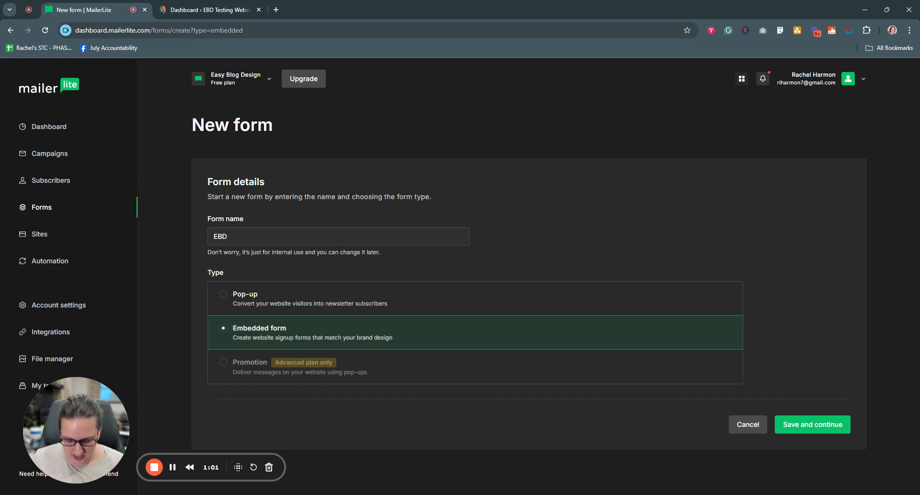
text(Footer)
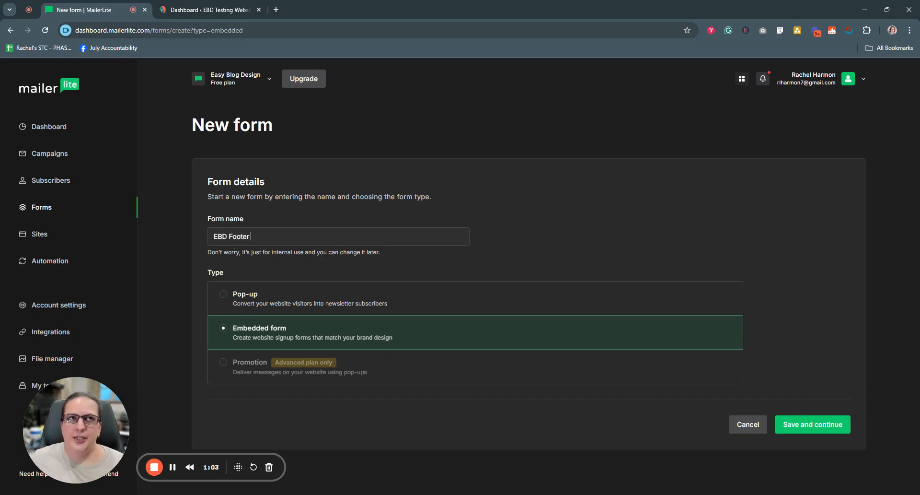
text( New)
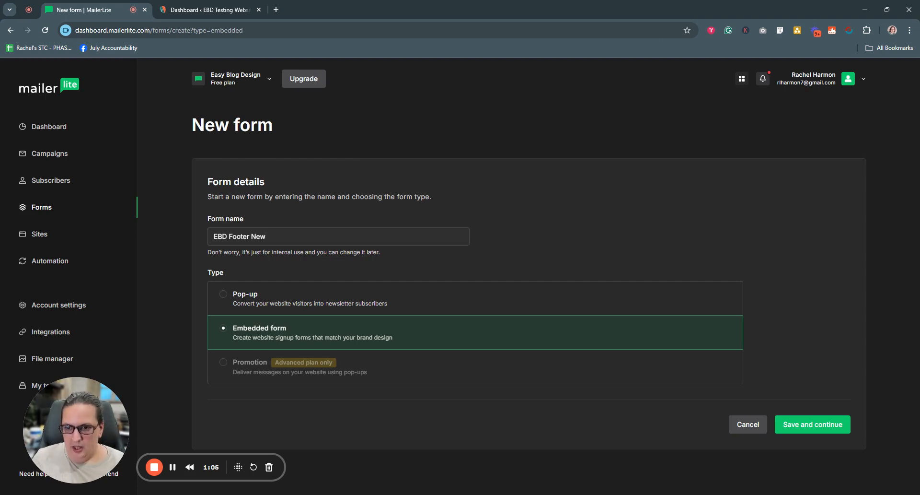
text(sletter Si)
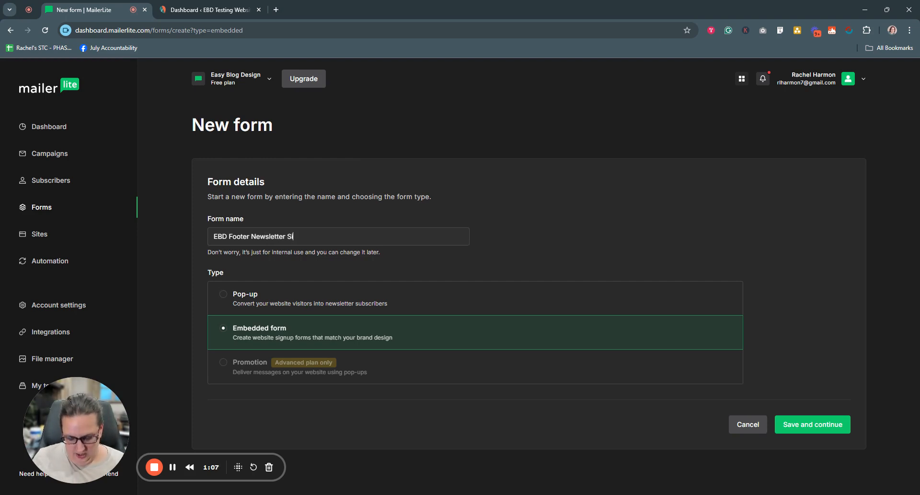
text(gn Up Form)
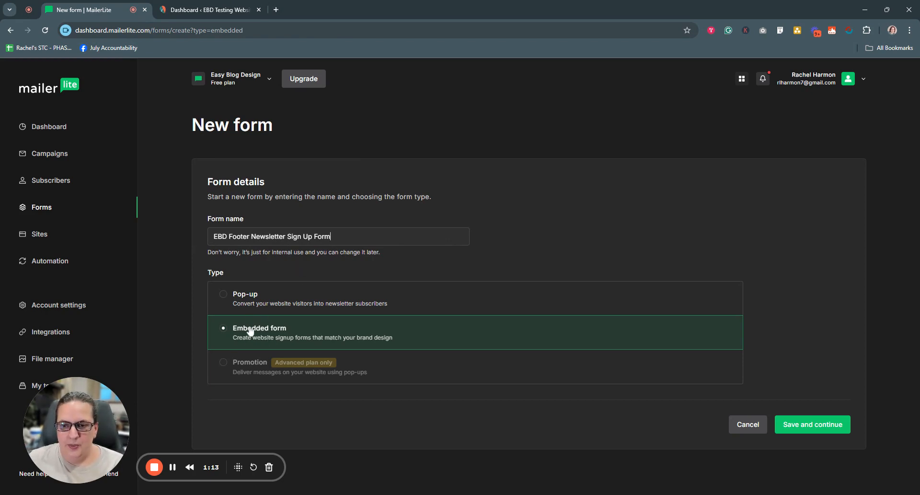
click(793, 428)
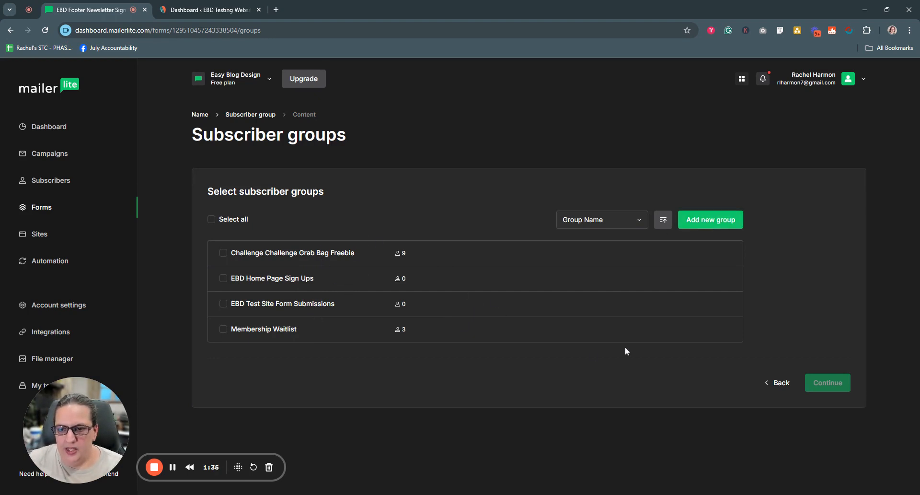
Step: Create a subscriber group named "EBD Footer Sign Ups" and continue to the form content with it selected
click(707, 224)
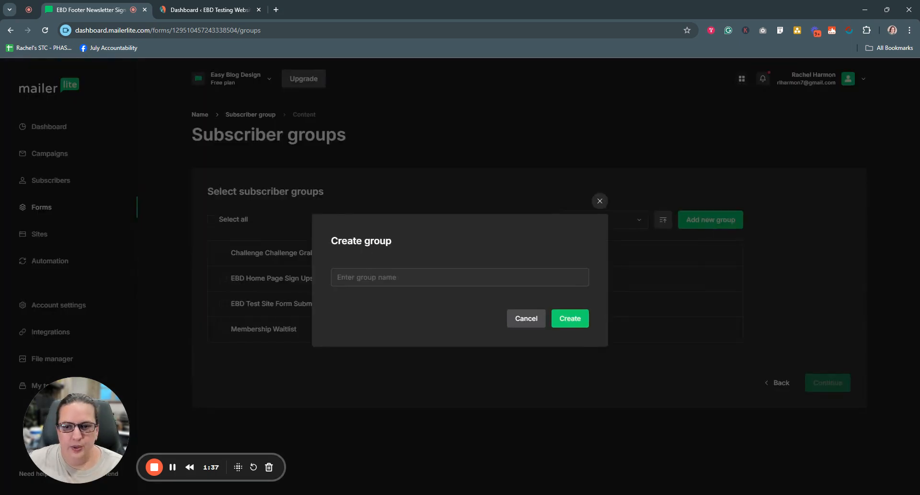
text(EBD )
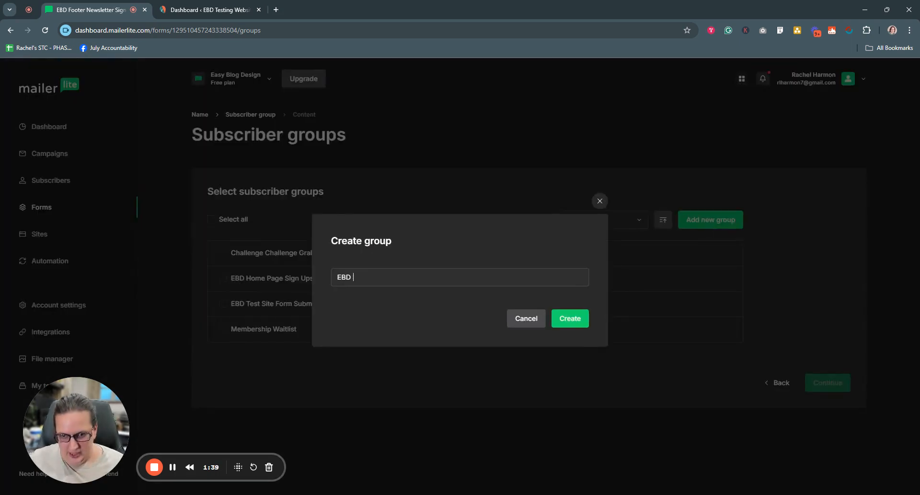
text(Footer)
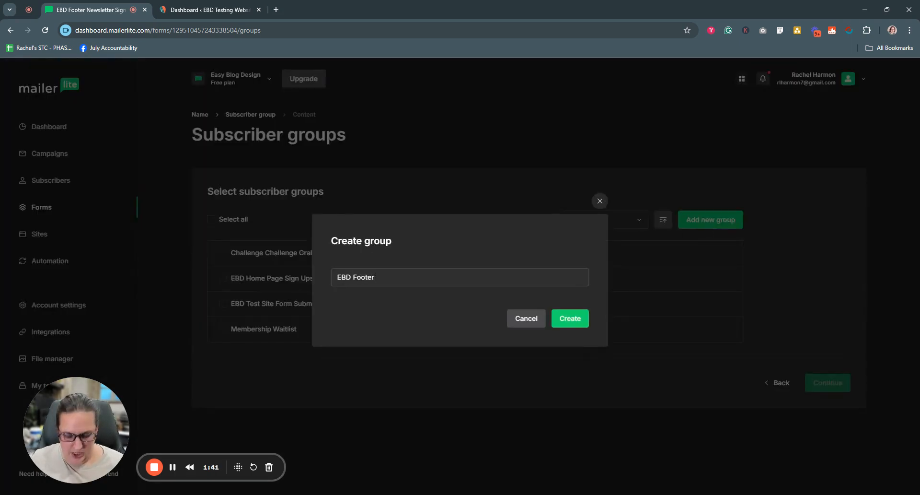
text( Sign Ups)
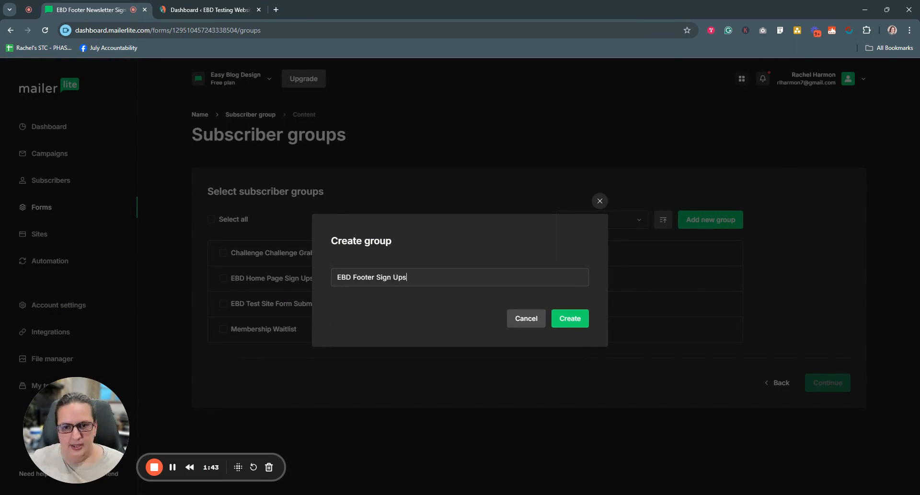
click(567, 319)
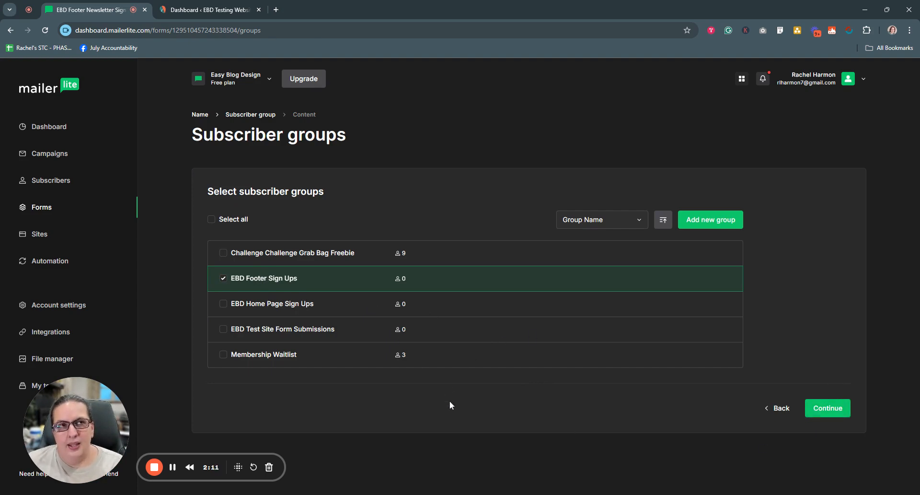
click(831, 414)
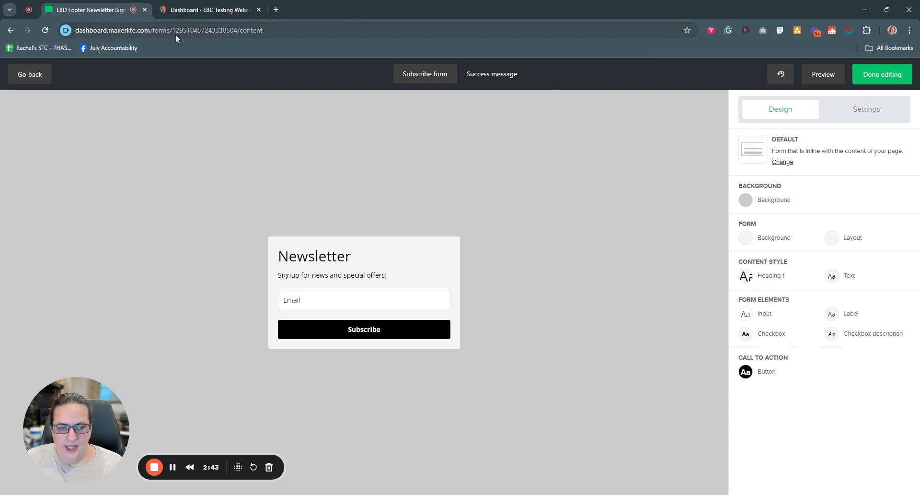
Step: Switch to the WordPress site and open the theme Customizer for the EBD Testing Website
click(207, 13)
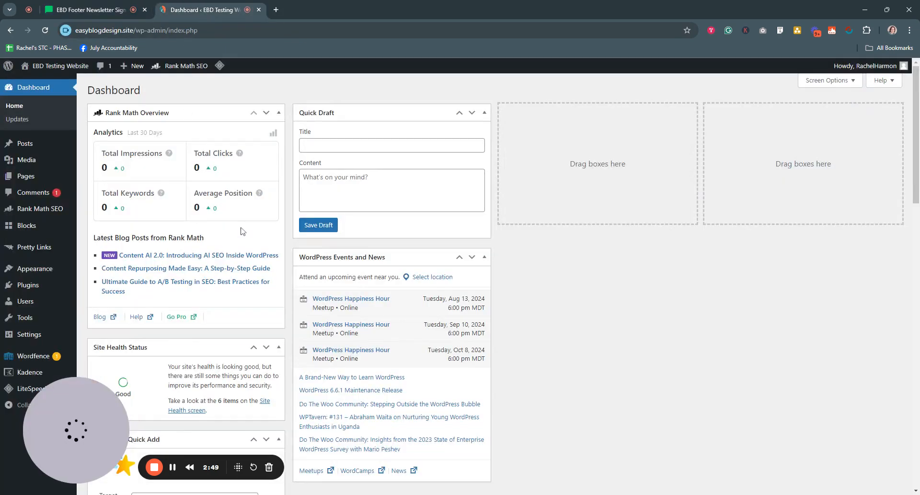
mouse_move(29, 268)
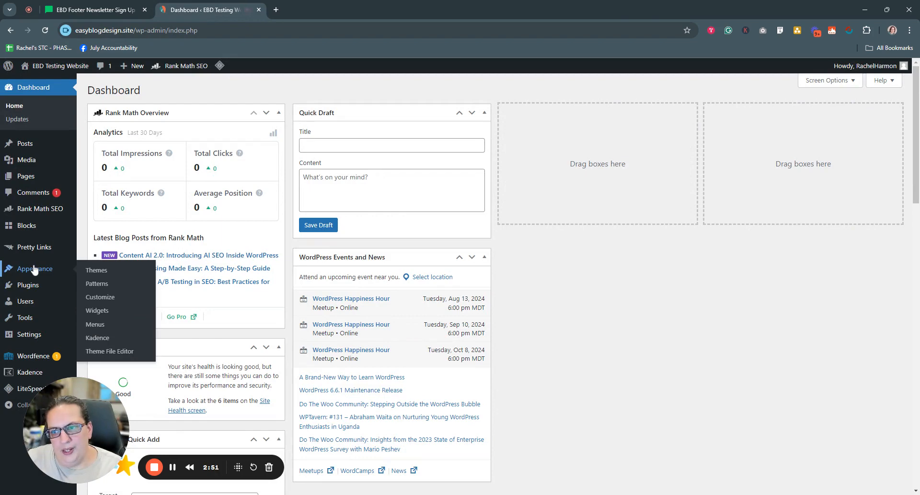
click(97, 300)
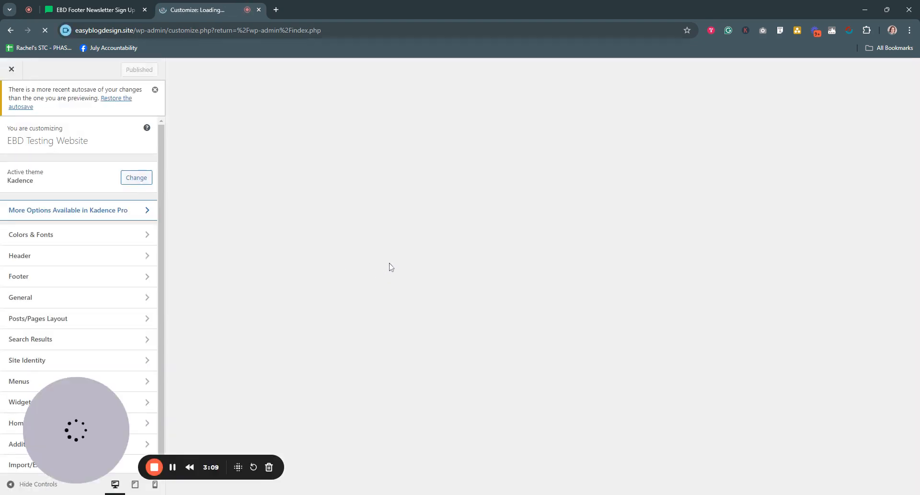
click(72, 10)
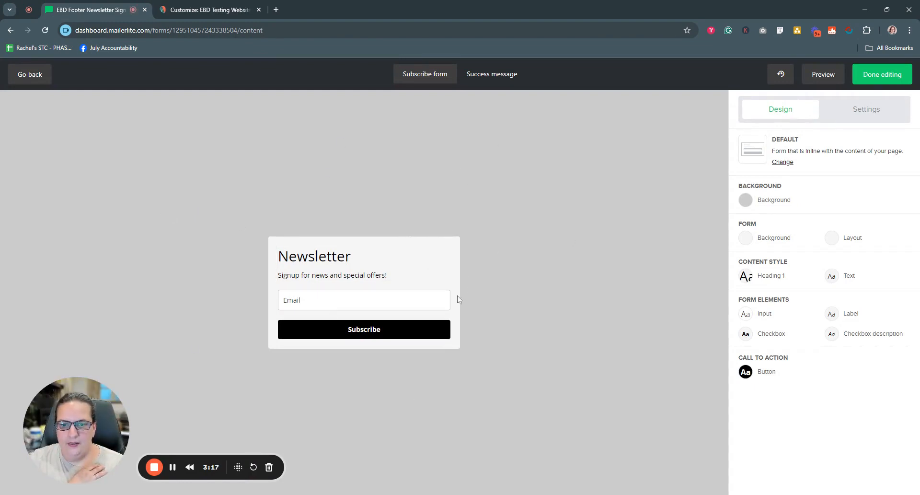
click(200, 9)
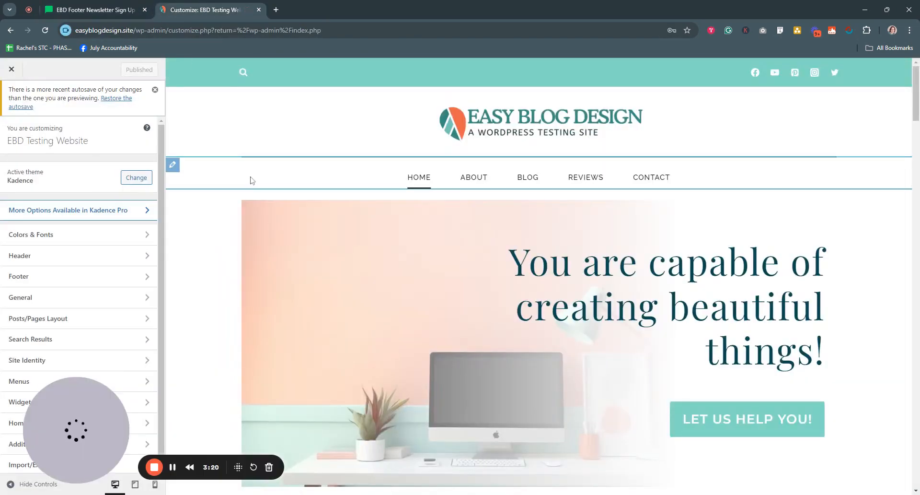
Step: Open Widget 6 in the footer's middle row and remove its "Grab Our Free Guide" signup form
scroll(532, 349, down, 10)
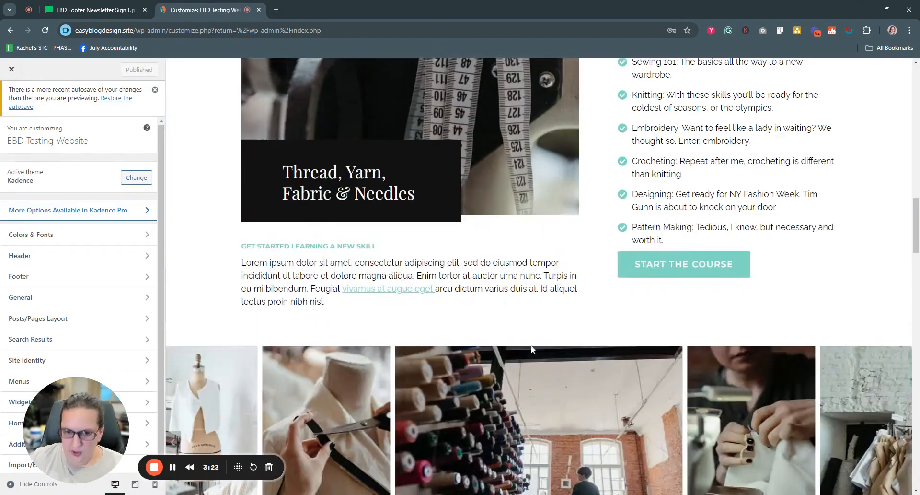
scroll(531, 348, down, 20)
scroll(529, 350, up, 4)
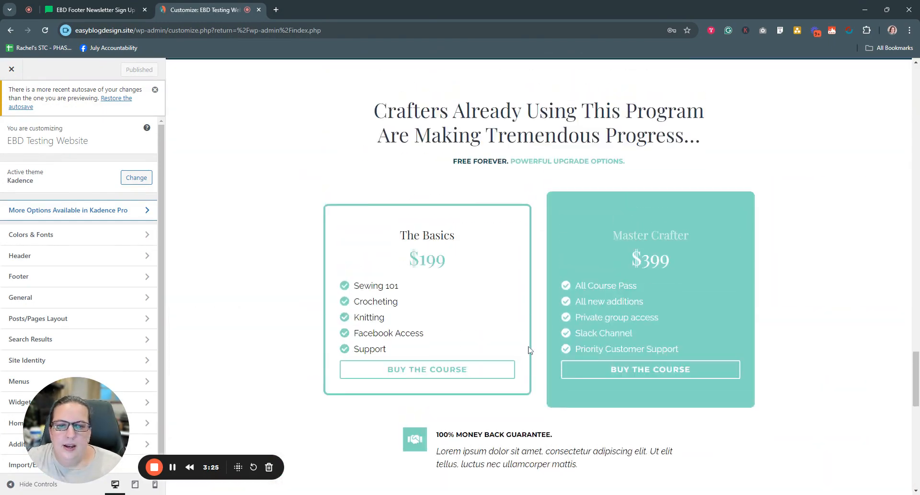
scroll(530, 350, down, 5)
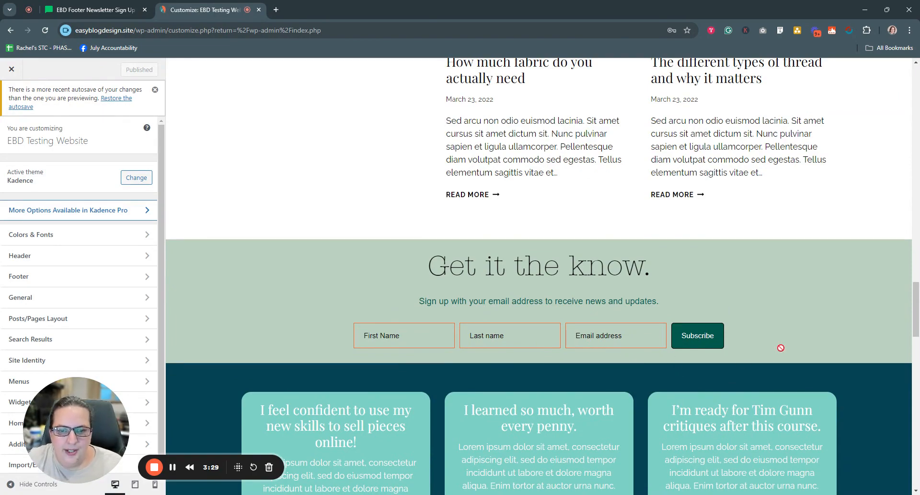
scroll(781, 348, down, 5)
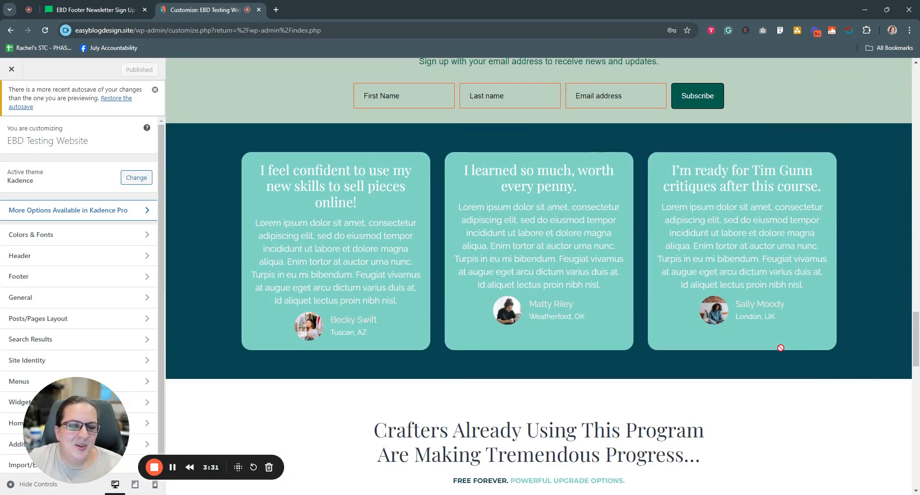
scroll(781, 348, down, 15)
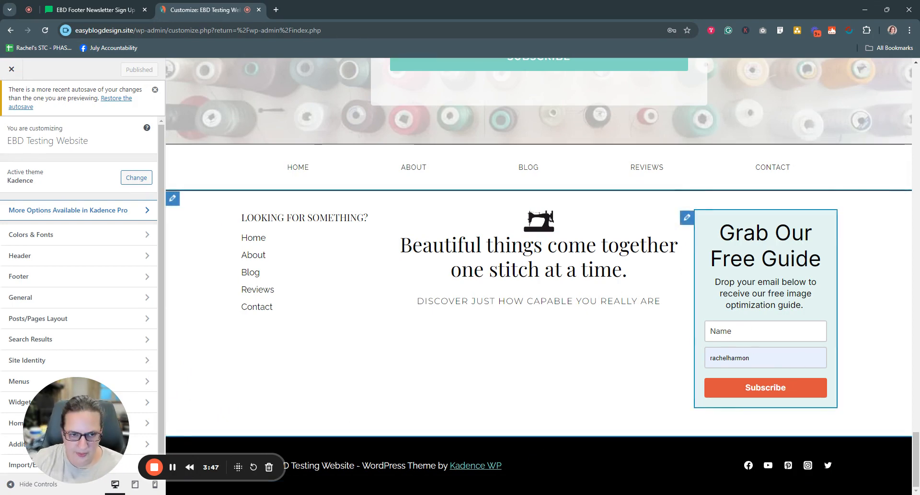
click(172, 198)
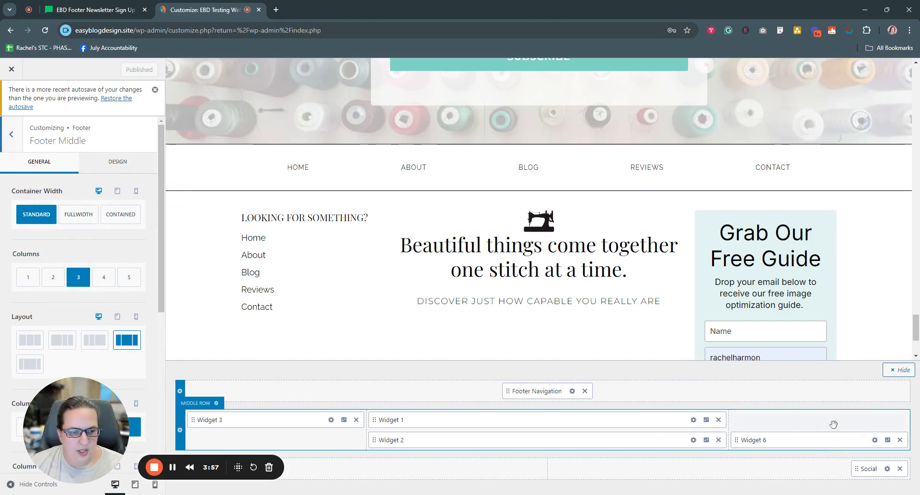
click(875, 440)
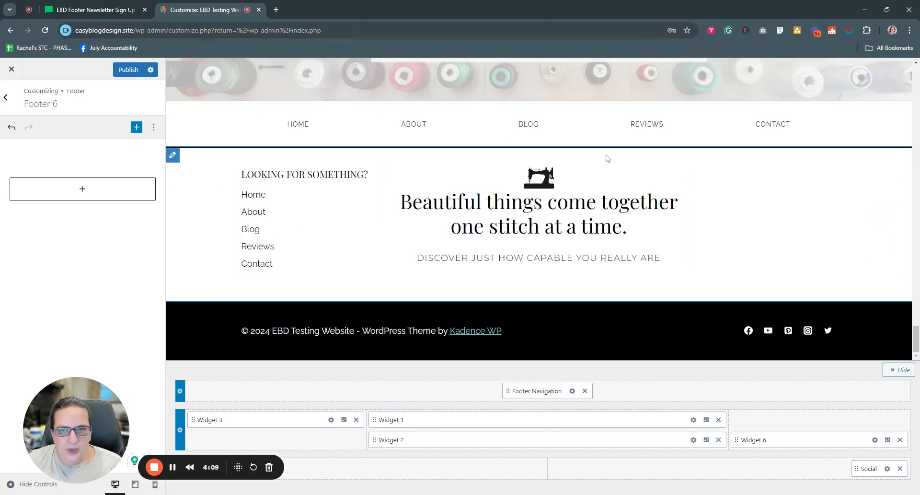
Step: Switch back to the MailerLite form editor, set the overall background color to white (#ffffff) and save it
key(ctrl+shift+Tab)
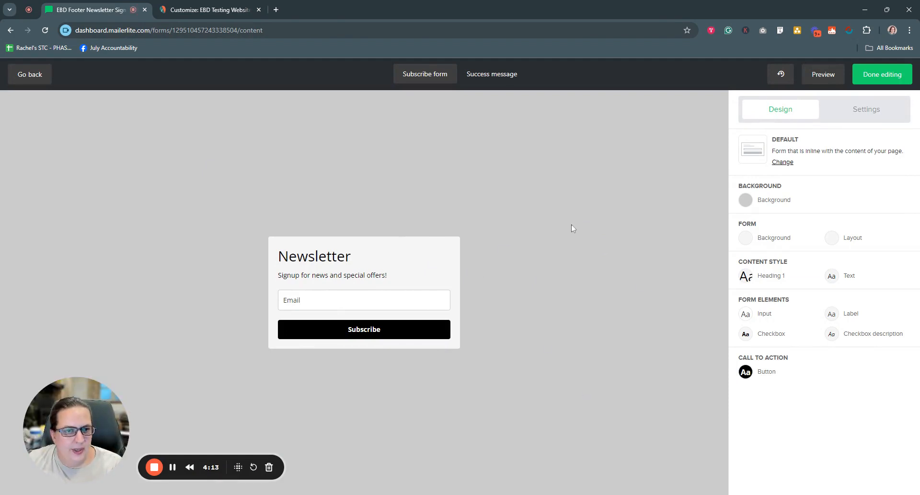
click(746, 204)
drag(696, 186, 678, 186)
click(665, 187)
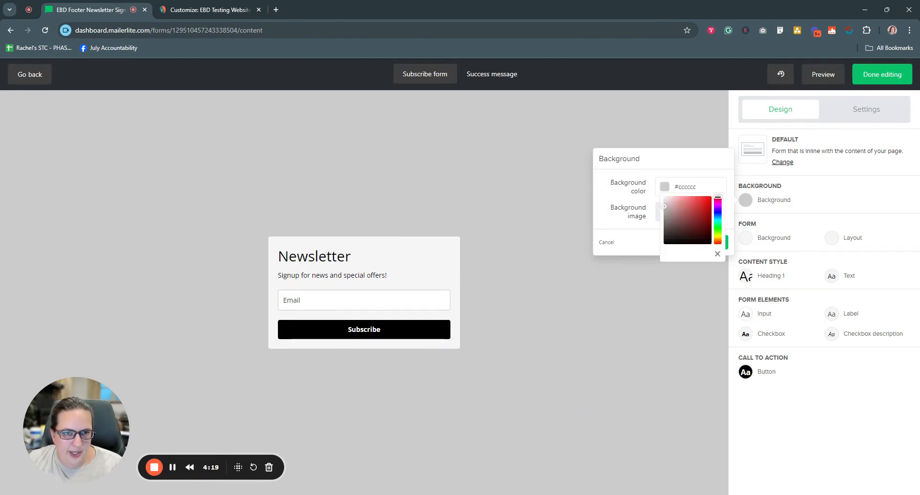
click(665, 196)
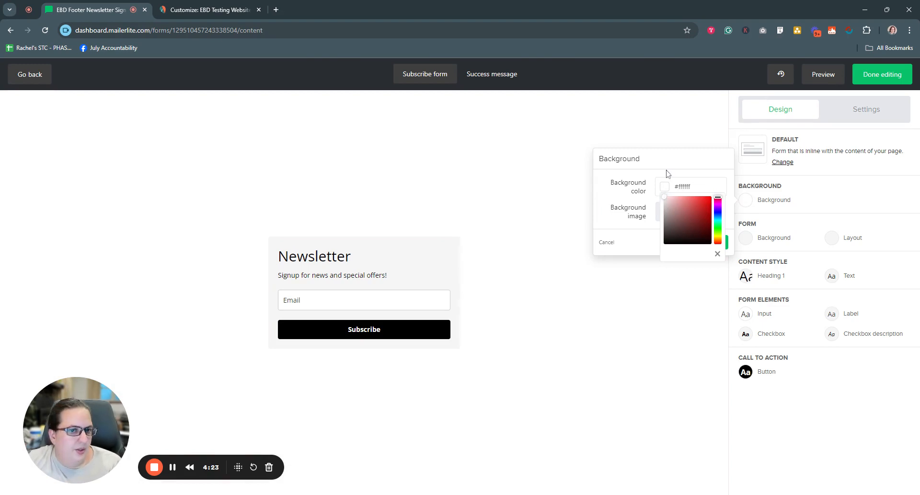
click(605, 229)
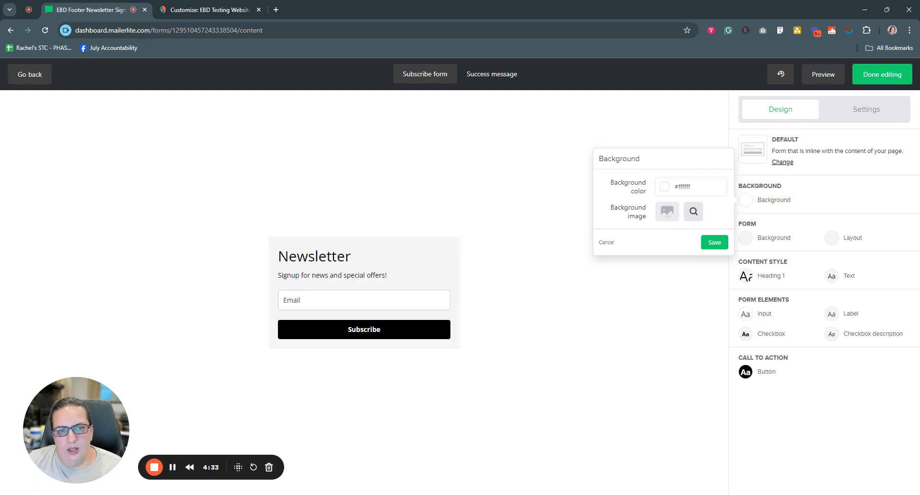
click(714, 243)
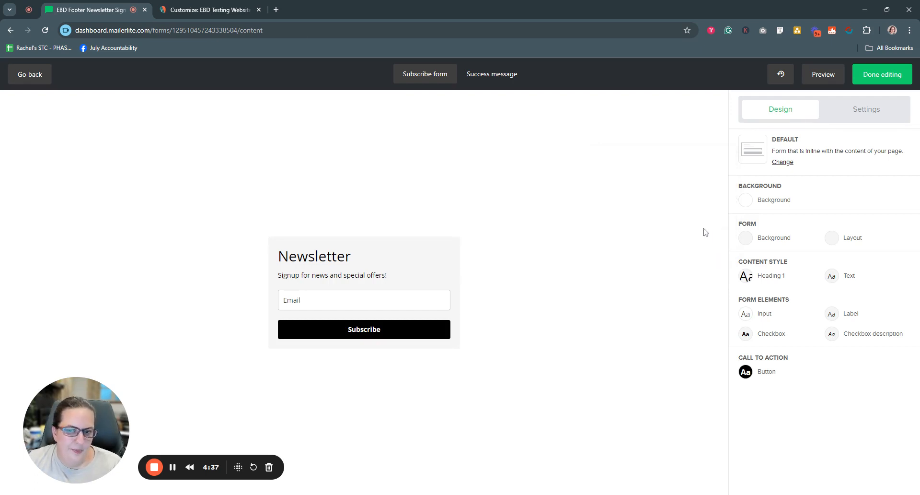
Step: Try several red shades, down to #d96060, for the form's background color
click(746, 239)
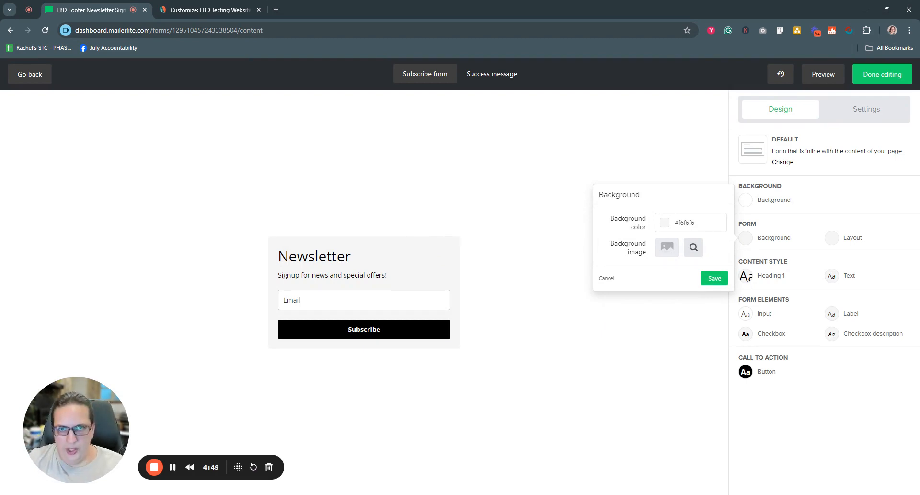
click(696, 223)
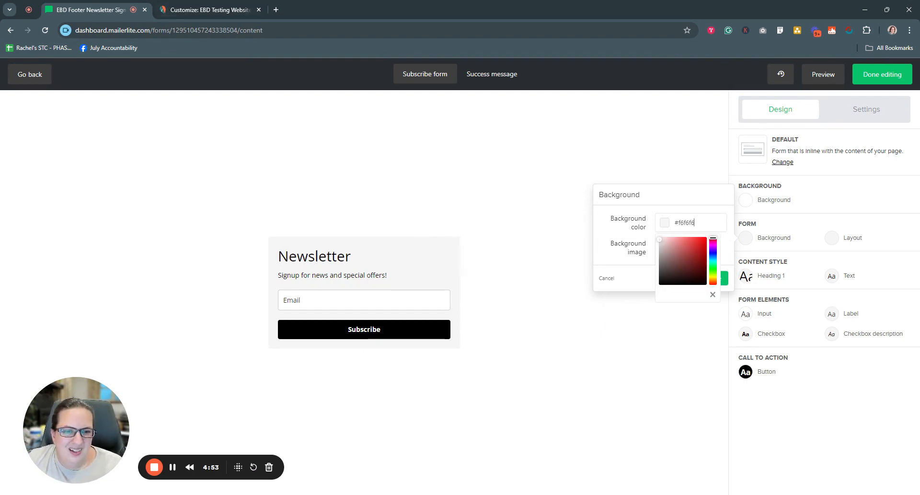
mouse_move(675, 242)
mouse_down()
mouse_move(693, 246)
mouse_move(672, 246)
mouse_up()
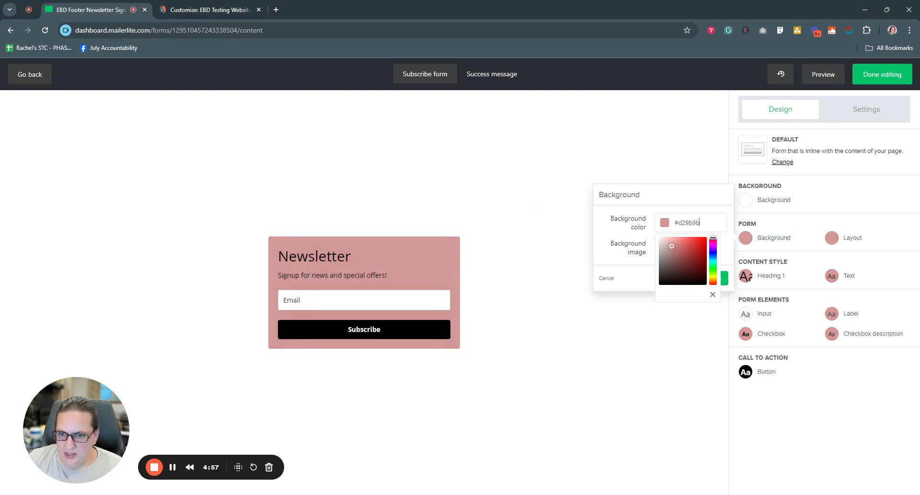
click(681, 245)
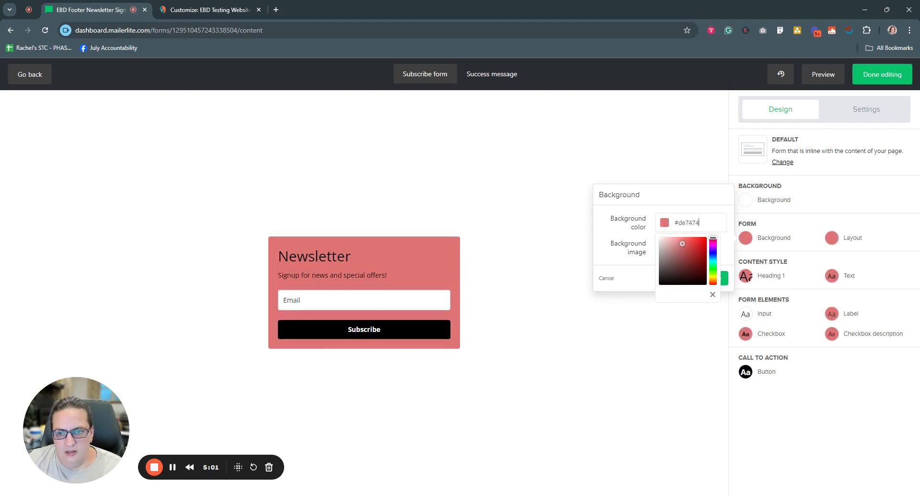
drag(683, 244, 687, 245)
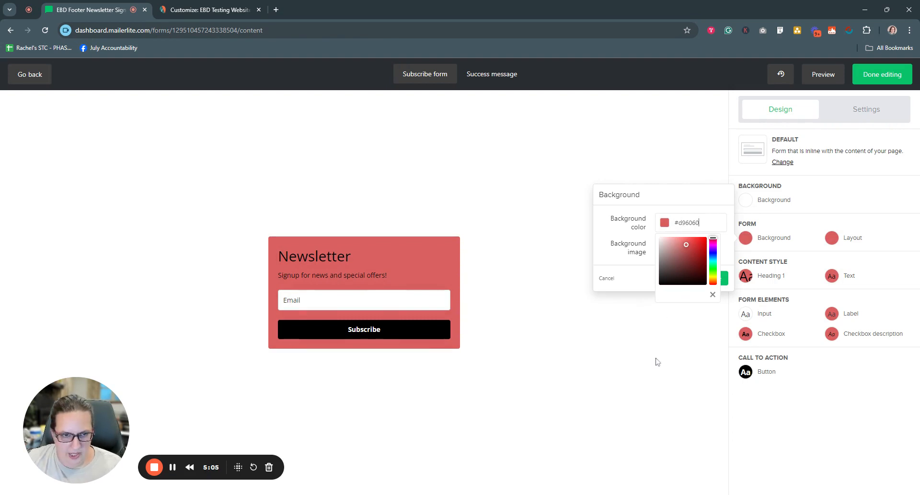
Step: Set the form's background color to light pink #e9cae0 and save it
click(700, 222)
key(ctrl+a)
text(#e9caca)
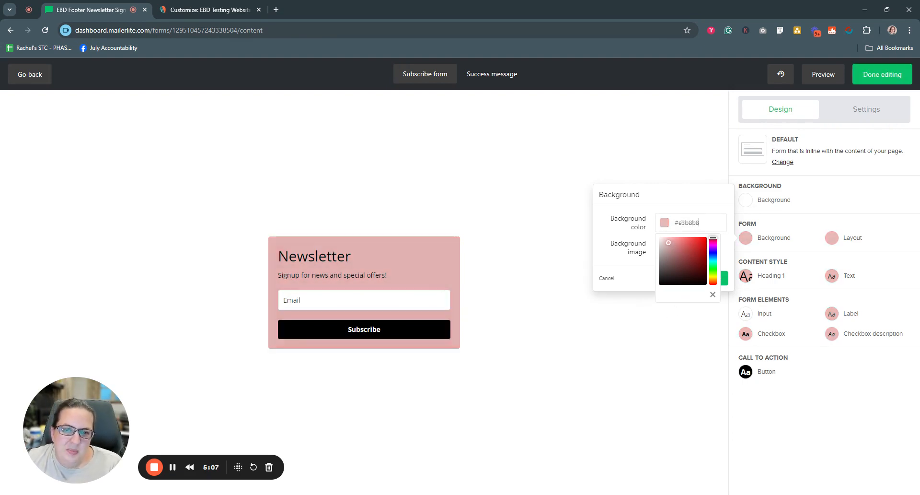
key(BackSpace)
key(BackSpace)
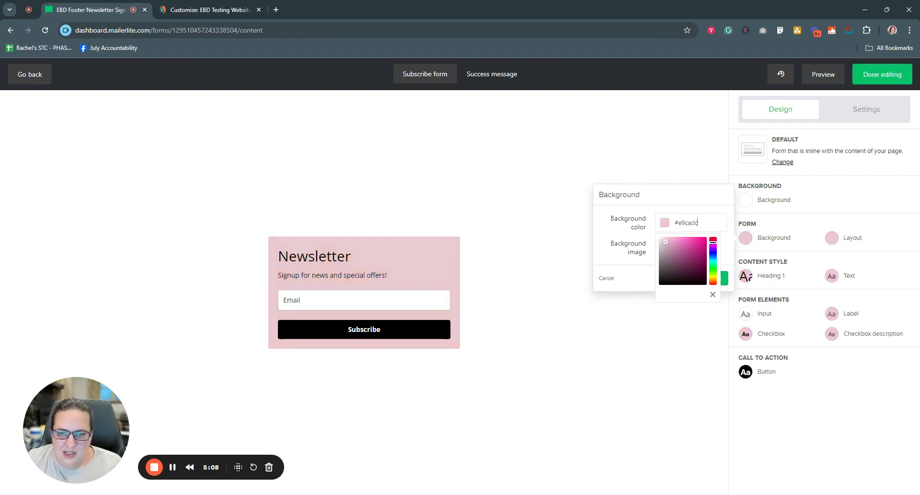
text(e6)
key(BackSpace)
text(0)
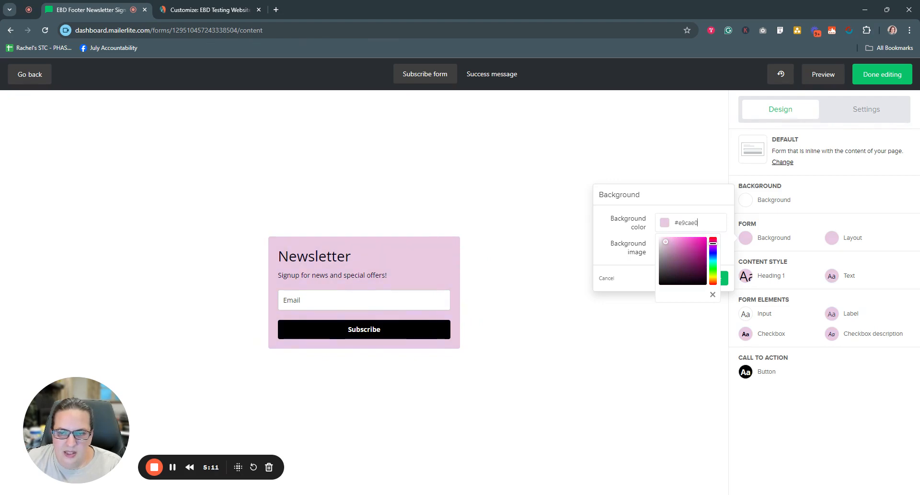
click(608, 263)
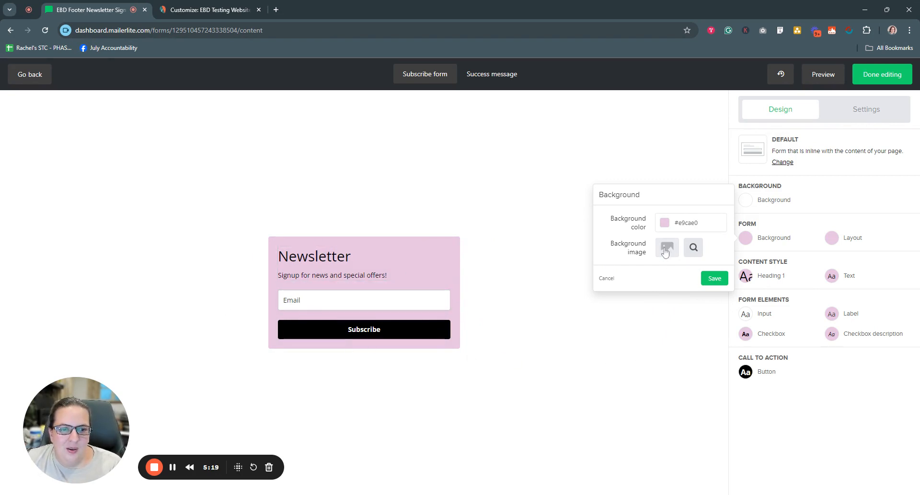
click(722, 280)
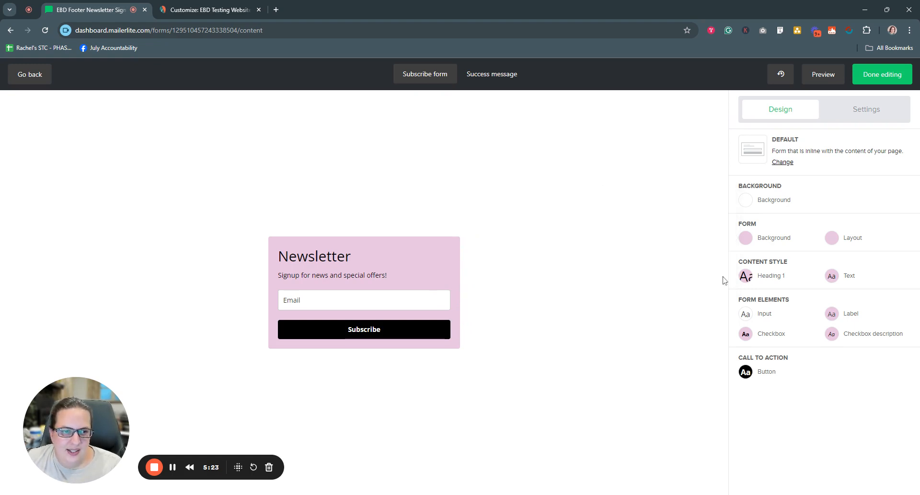
Step: Preview the Horizontal and Card form types and choose the Default type again
click(836, 245)
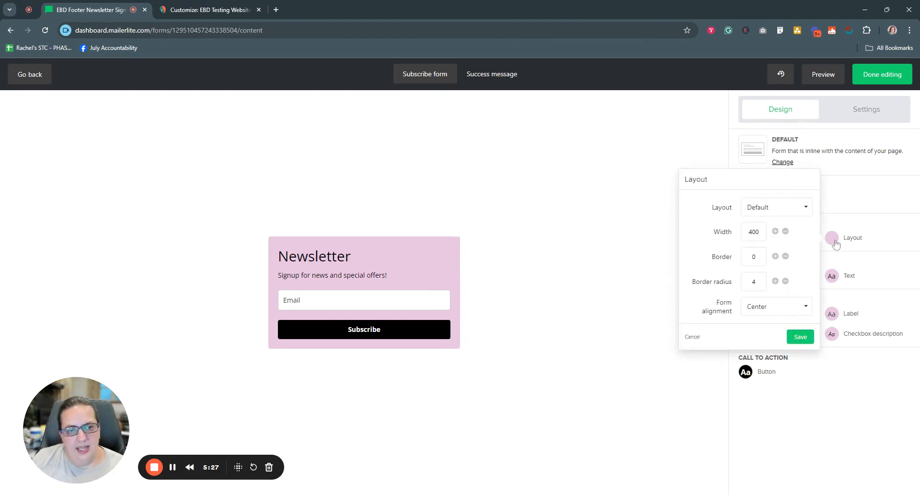
click(852, 202)
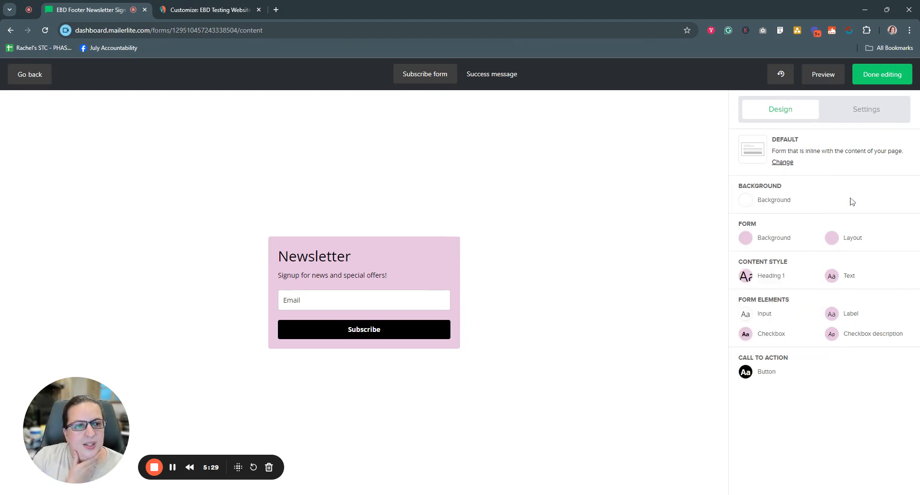
click(783, 162)
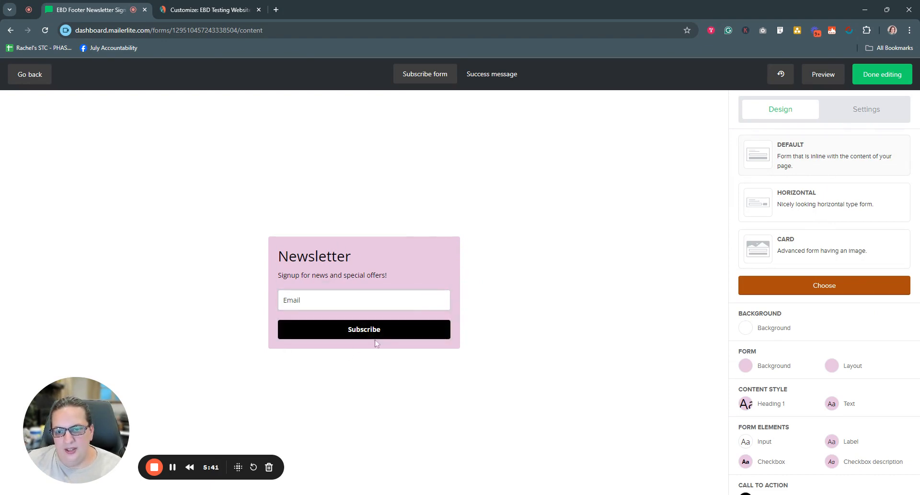
click(783, 207)
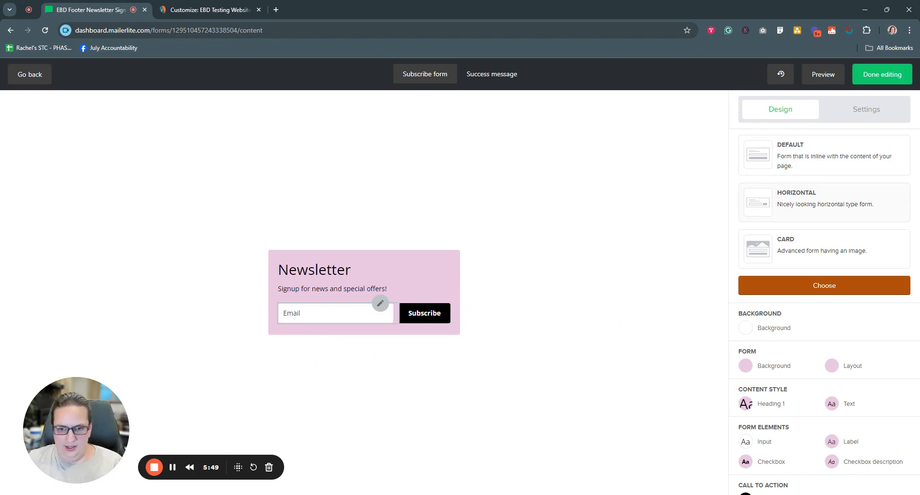
click(785, 261)
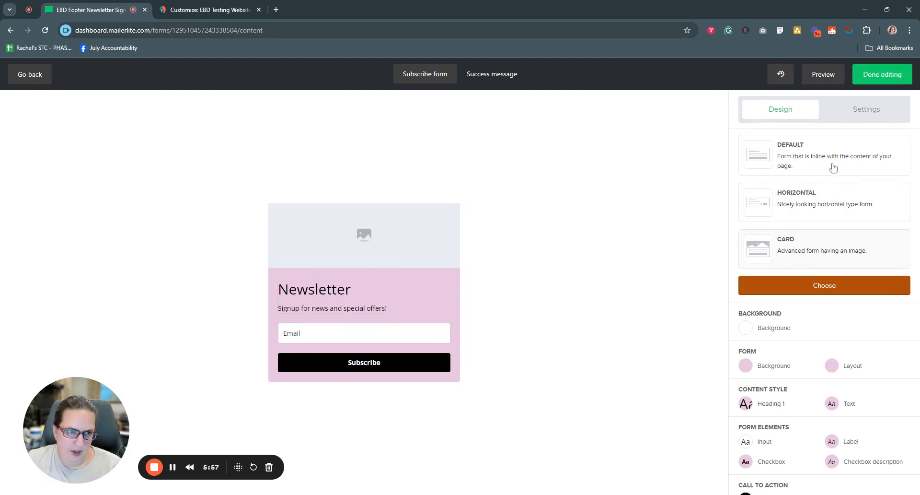
click(825, 164)
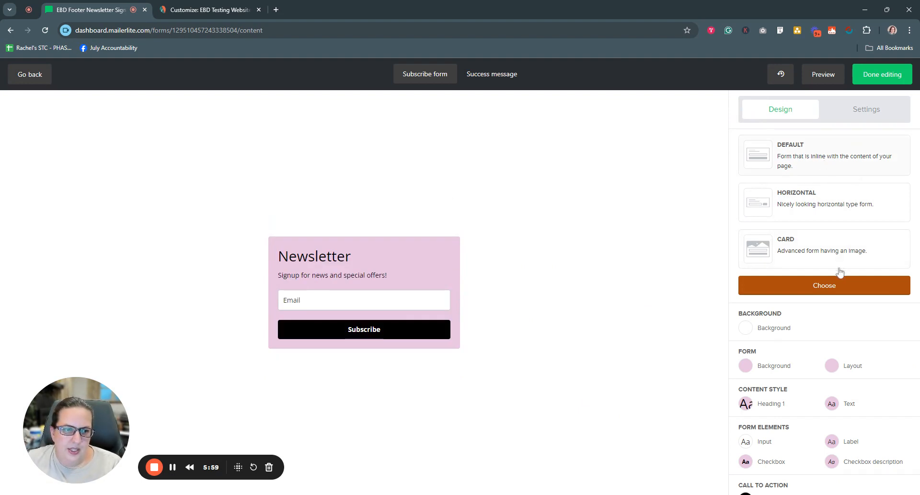
click(818, 286)
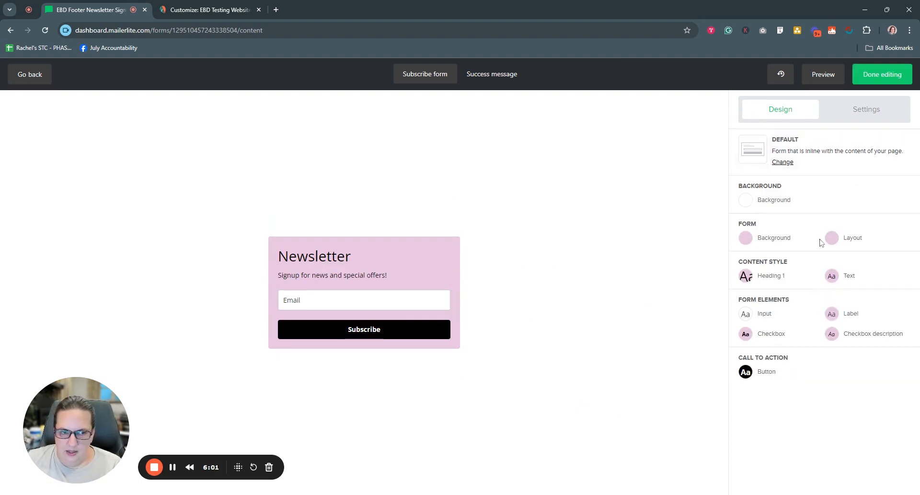
Step: Try the Fullwidth option in the form's layout settings and return the layout to Default
click(834, 240)
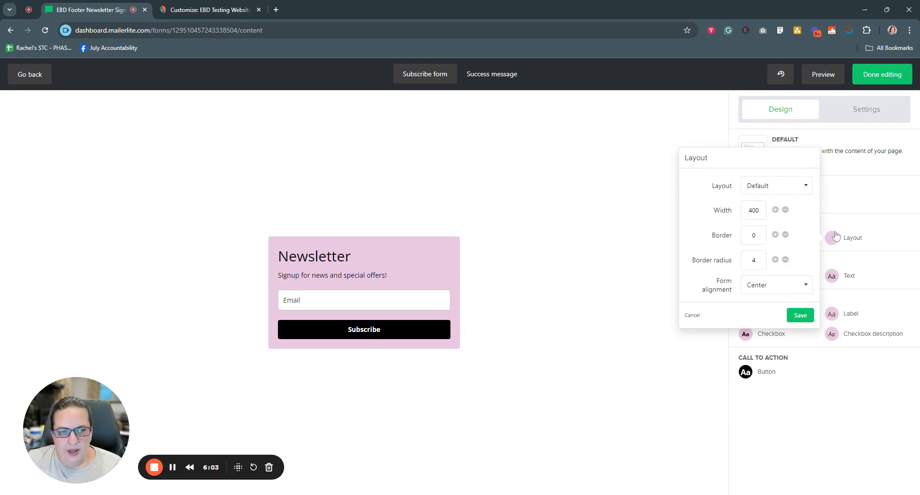
click(809, 187)
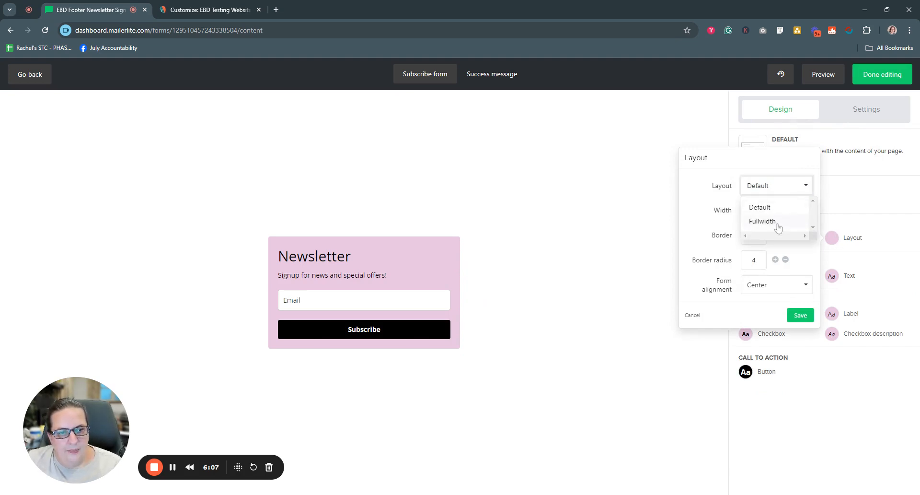
click(706, 191)
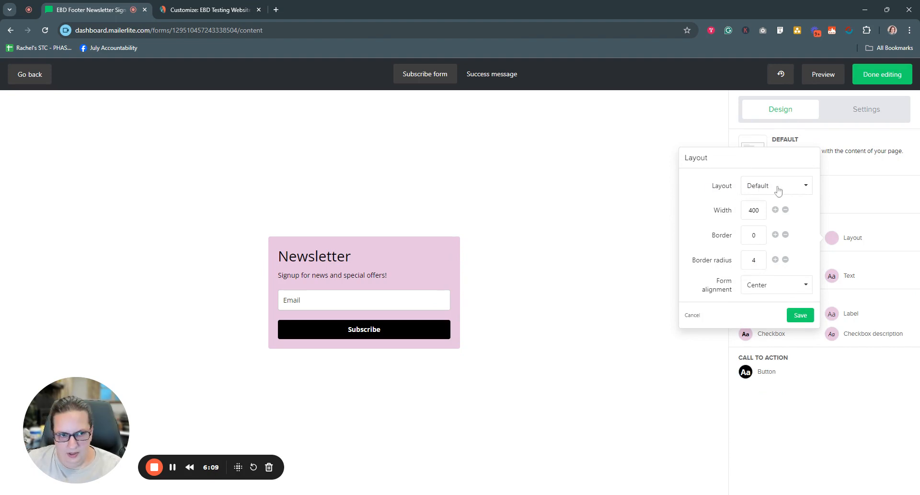
click(790, 191)
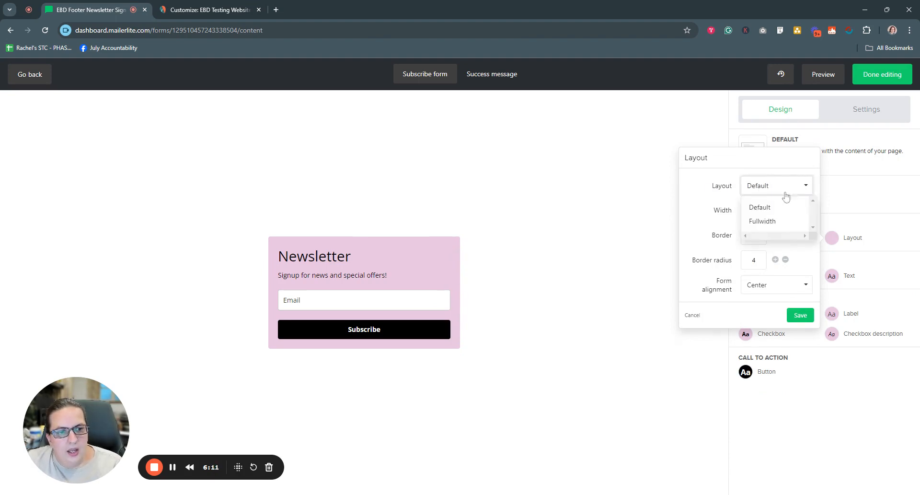
click(782, 223)
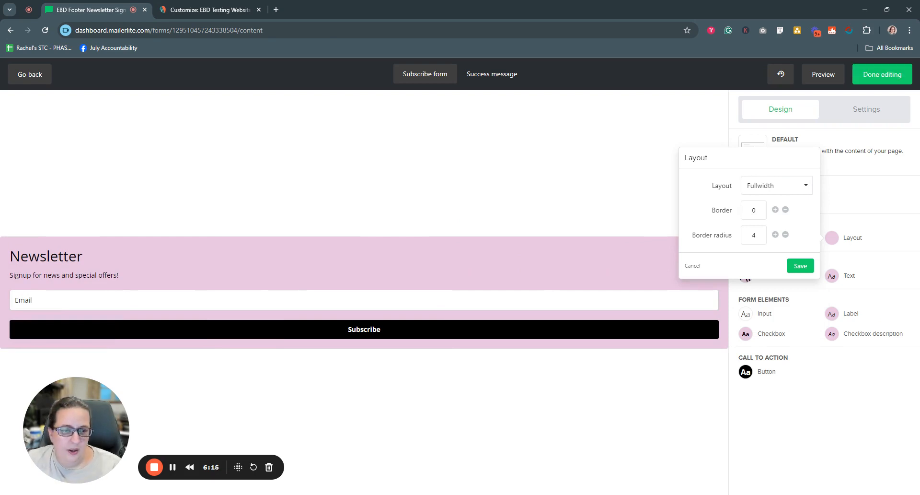
click(795, 185)
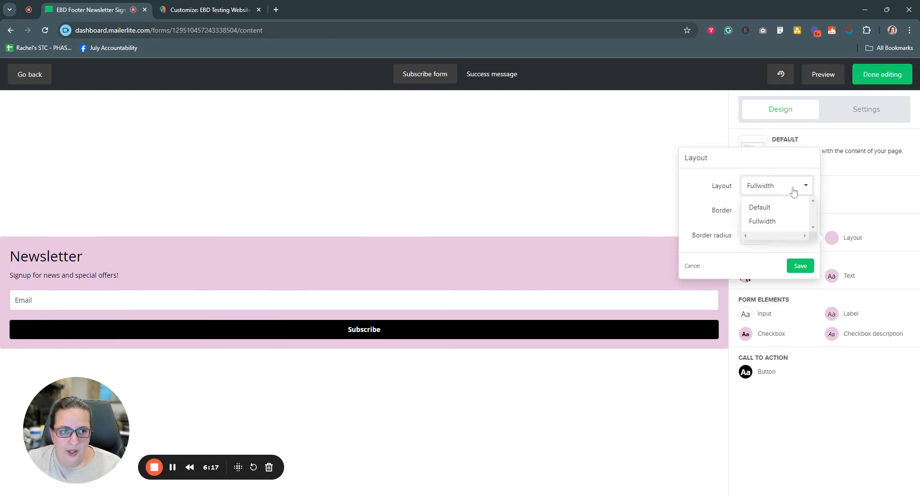
click(761, 207)
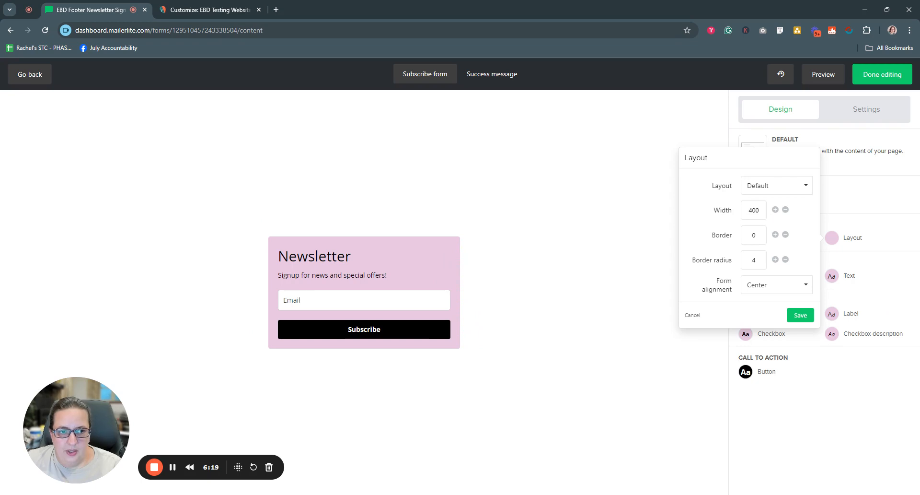
Step: Try a form width of 600 and return the width to 400
double_click(760, 210)
text(6)
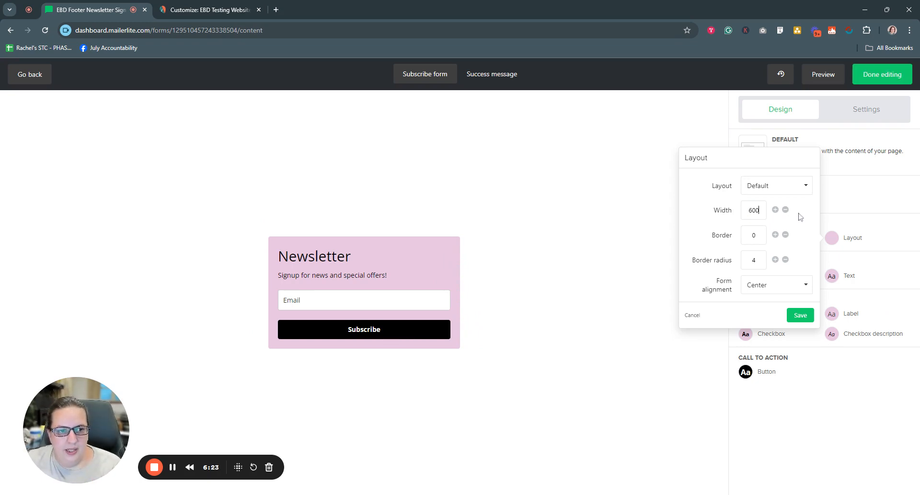
double_click(755, 210)
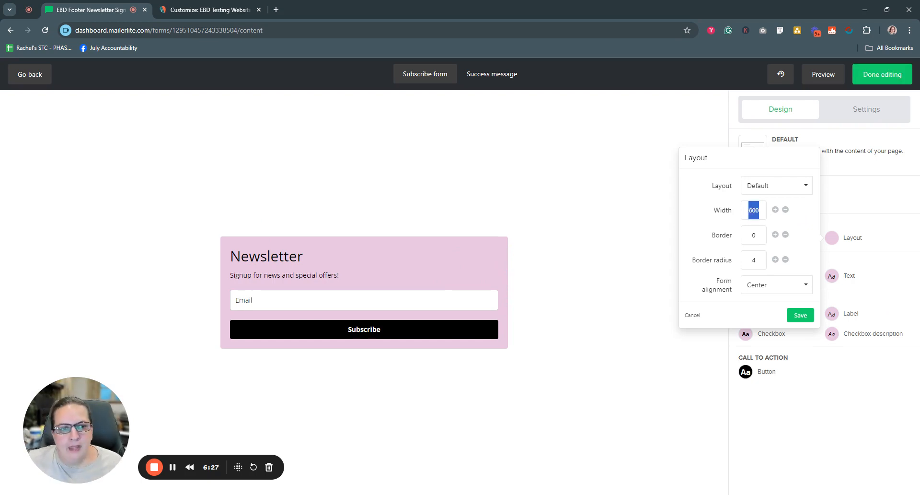
text(400)
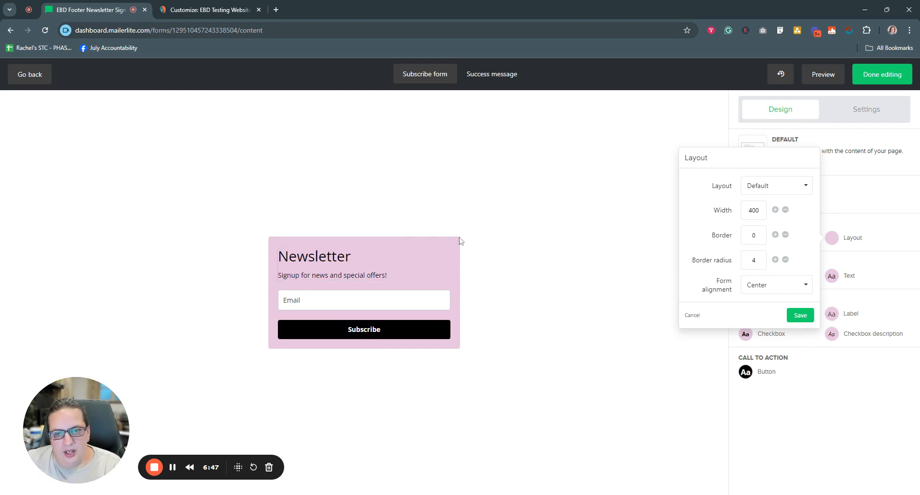
Step: Round the form's corners by setting the border radius to 8
click(775, 260)
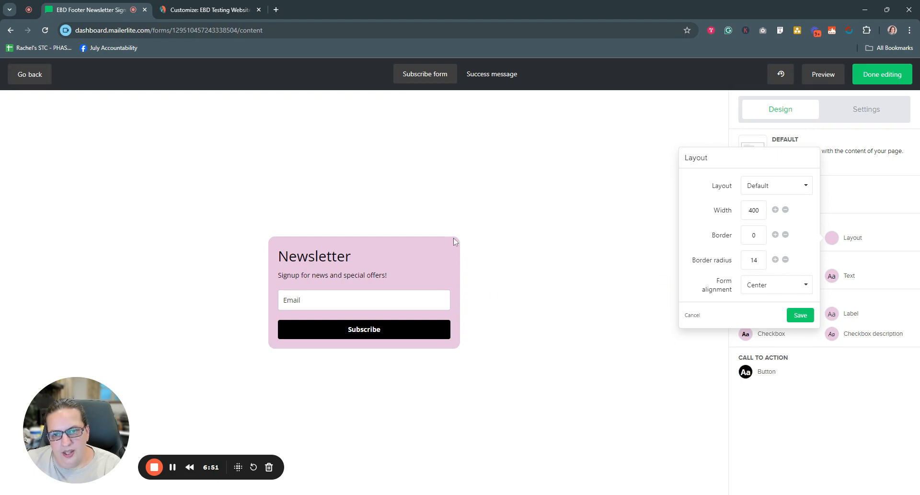
click(847, 332)
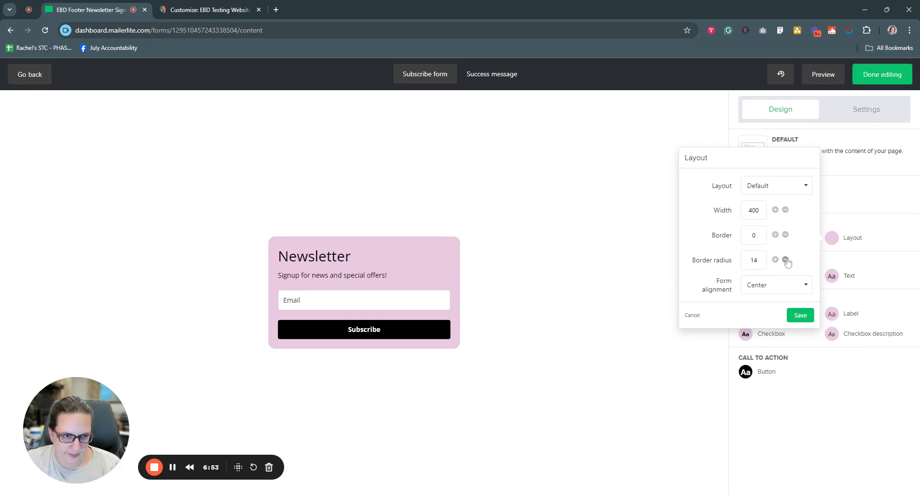
Step: Try the Left, Center and Right options for the form alignment
click(780, 287)
click(757, 306)
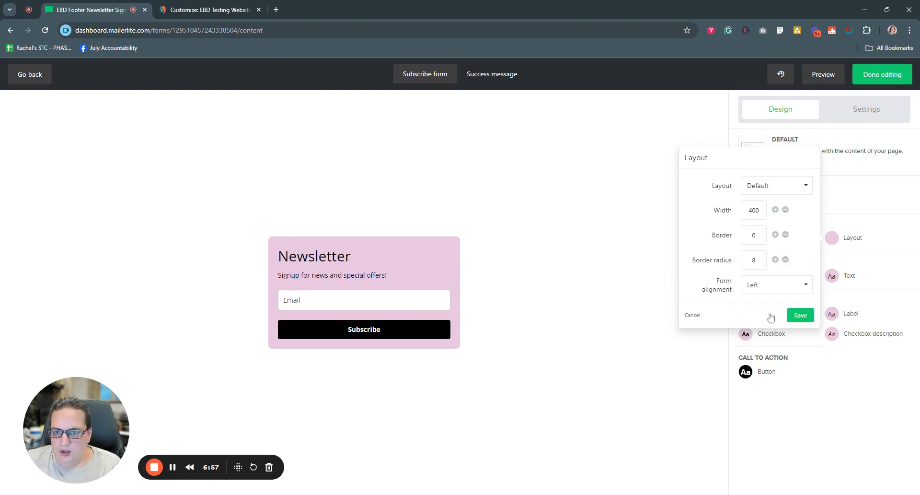
click(786, 288)
click(775, 325)
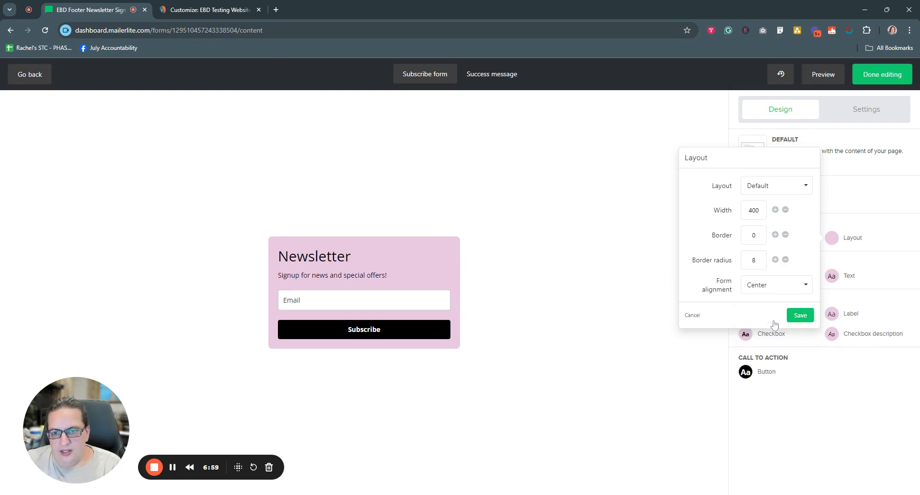
click(777, 287)
click(770, 336)
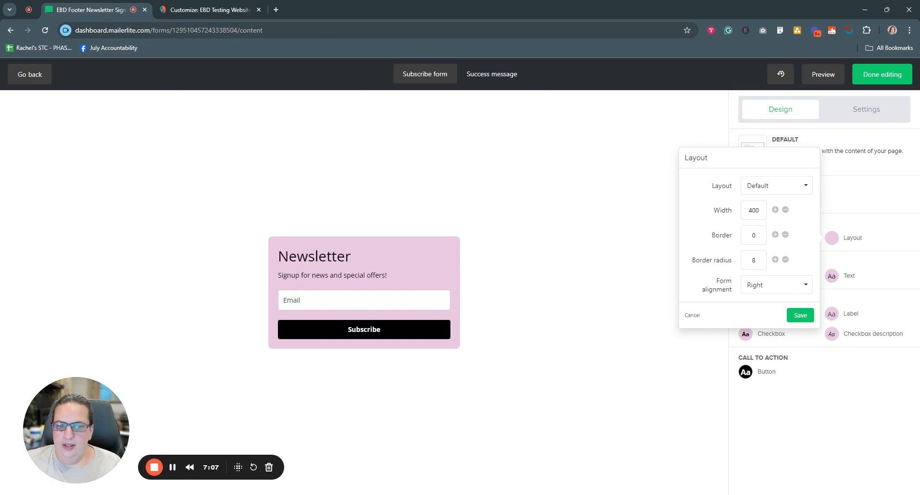
Step: Set the form alignment to Center, after trying Left, and save the form's layout settings
click(786, 293)
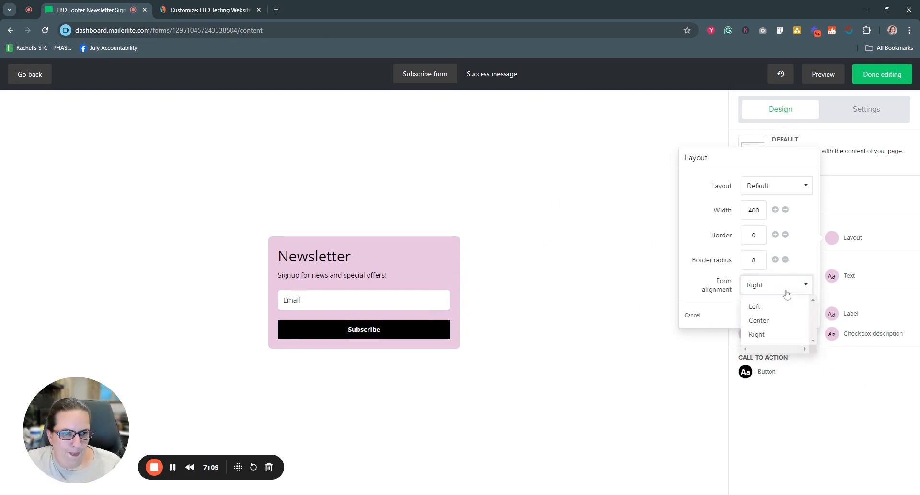
click(770, 309)
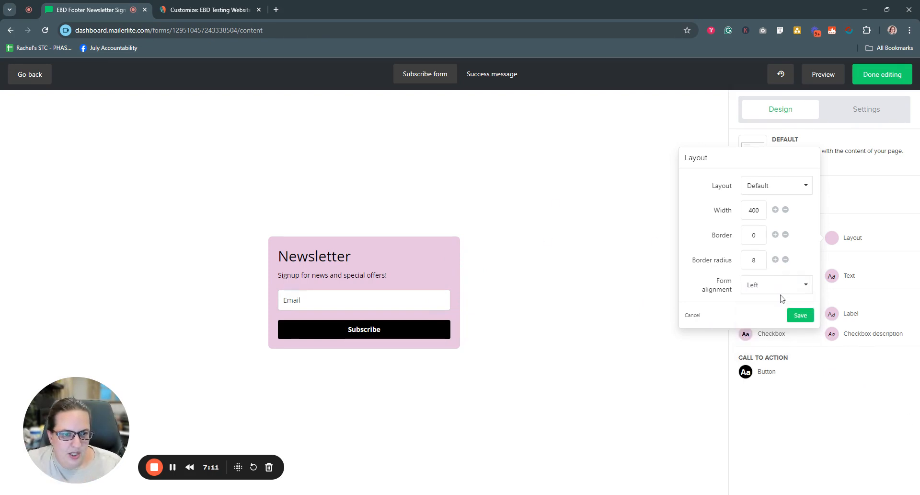
click(785, 292)
click(785, 290)
click(781, 288)
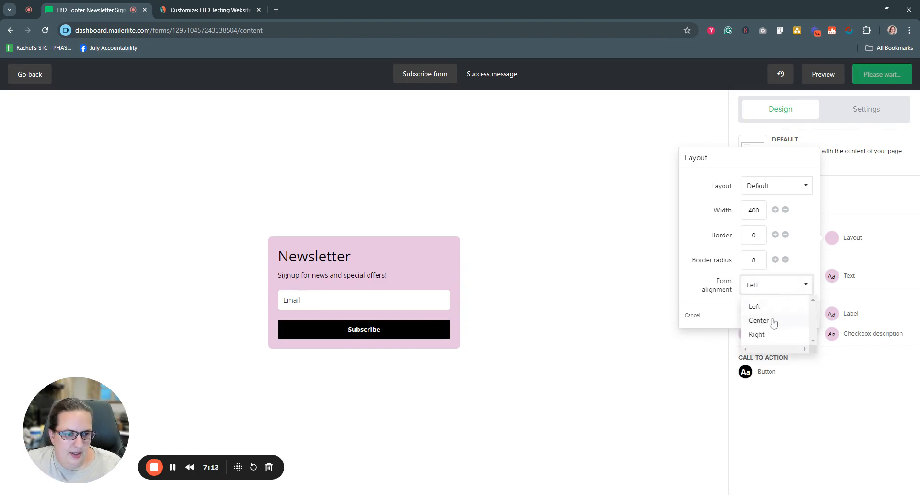
click(770, 320)
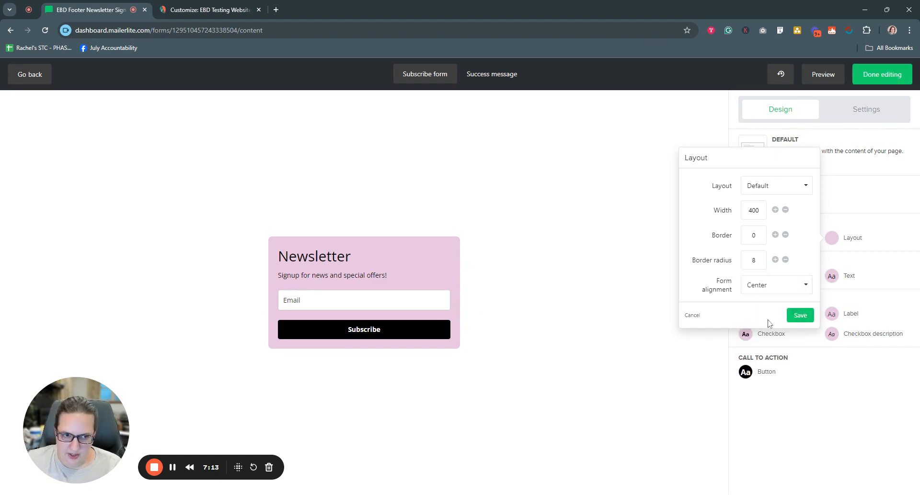
click(806, 317)
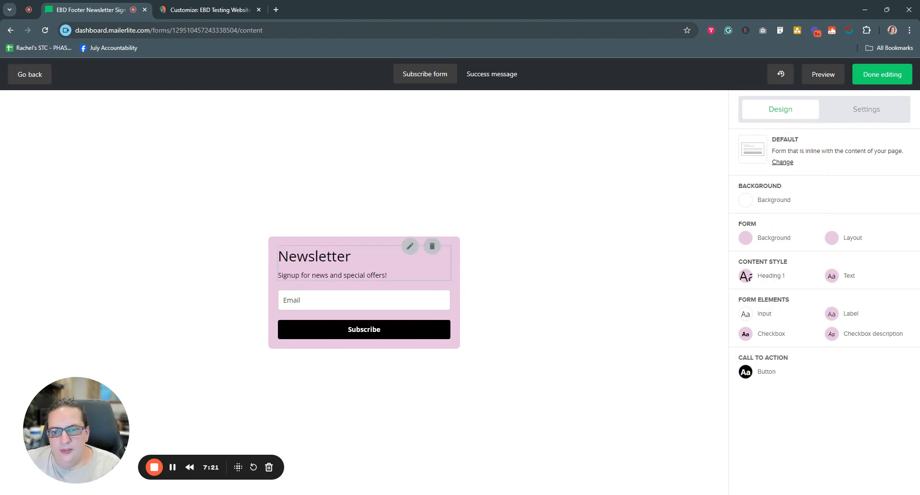
Step: Set the Heading 1 style to the Inter font family with center alignment, keeping the Normal weight after trying Bold
click(771, 276)
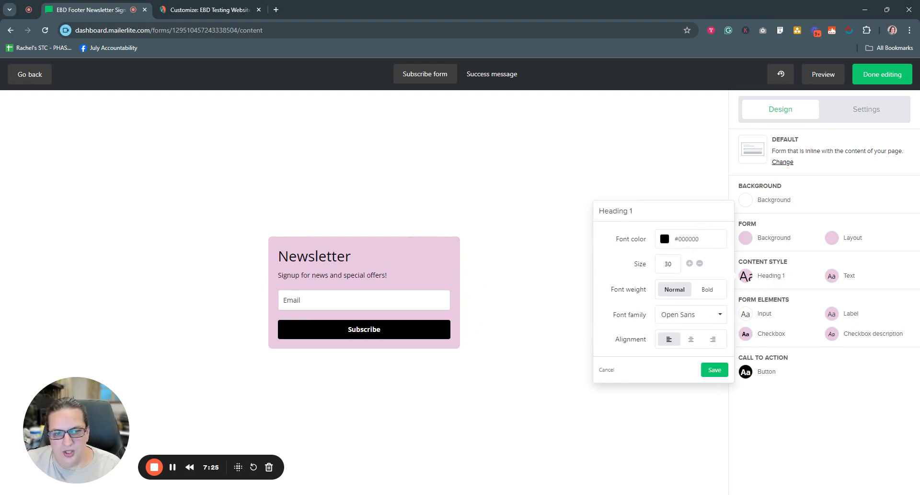
click(709, 291)
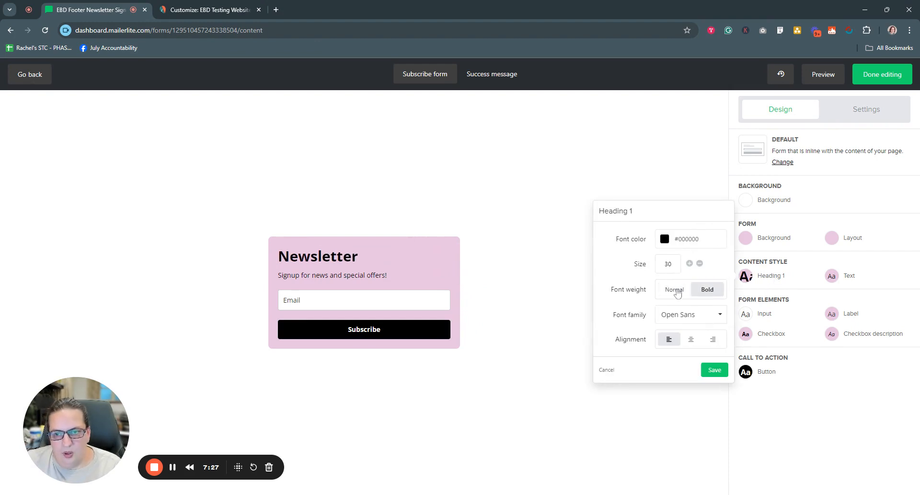
click(676, 292)
click(700, 317)
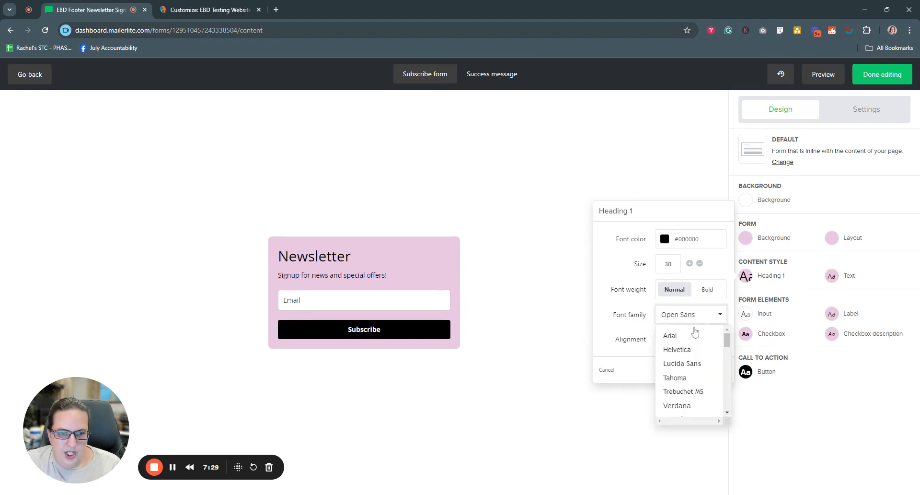
scroll(700, 379, down, 5)
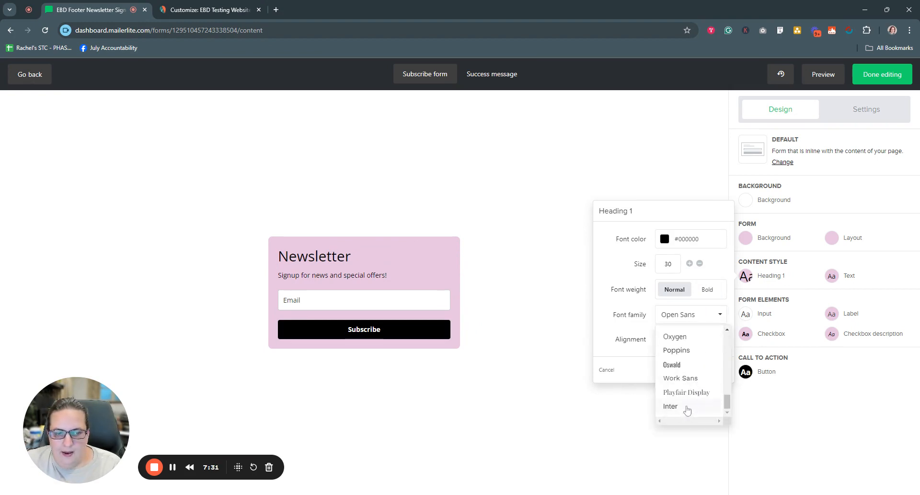
click(686, 407)
click(692, 342)
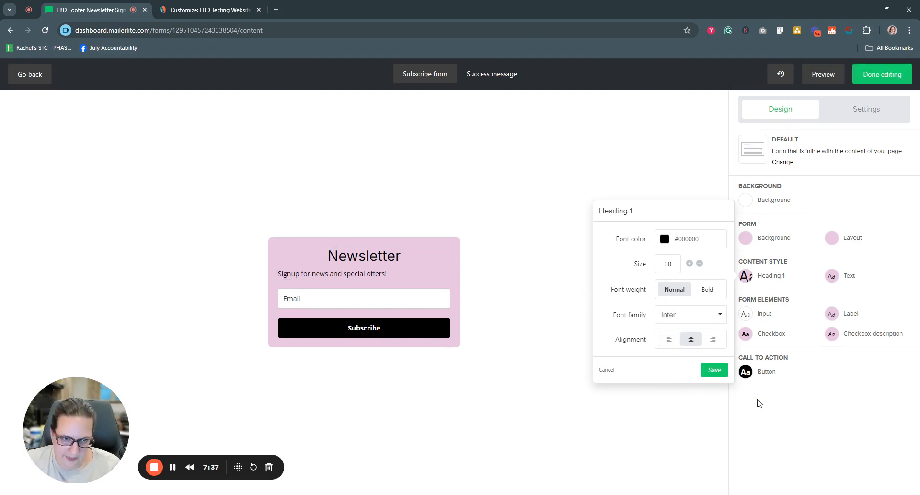
Step: Try Bold weight and size 31 on the heading, return to Normal and 30, and save the heading style
click(707, 290)
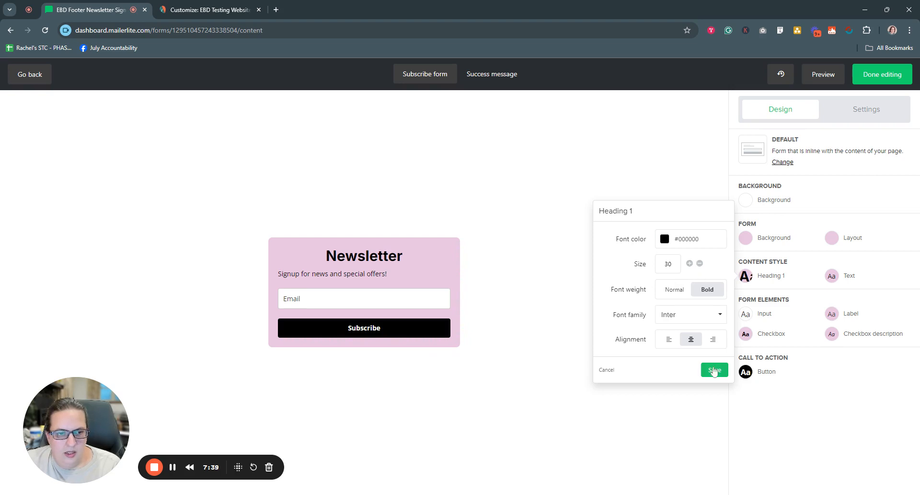
click(689, 263)
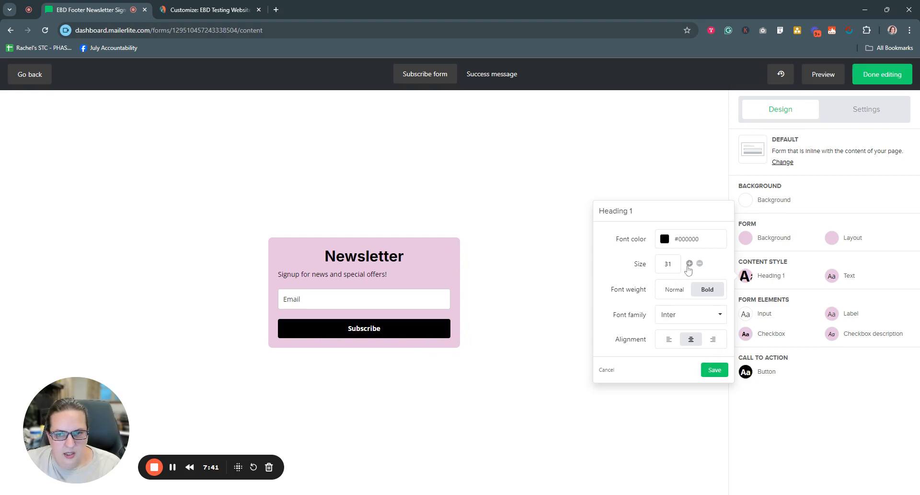
click(675, 290)
click(700, 263)
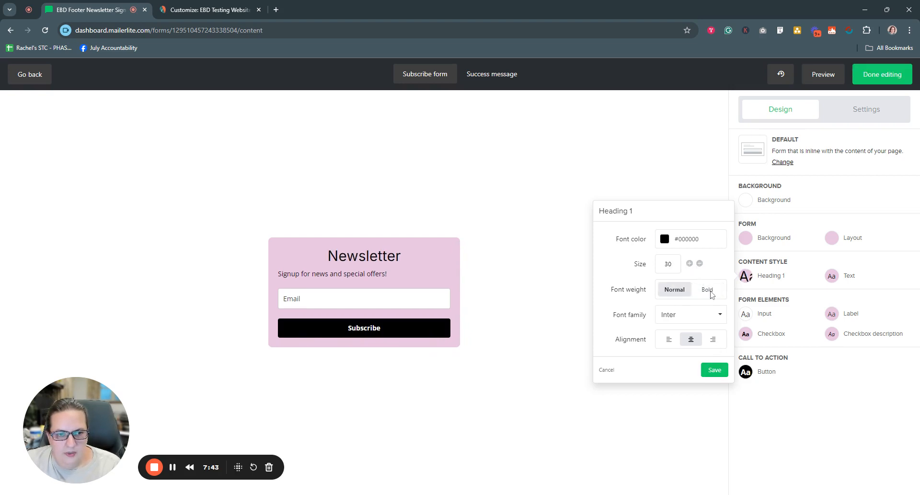
click(714, 369)
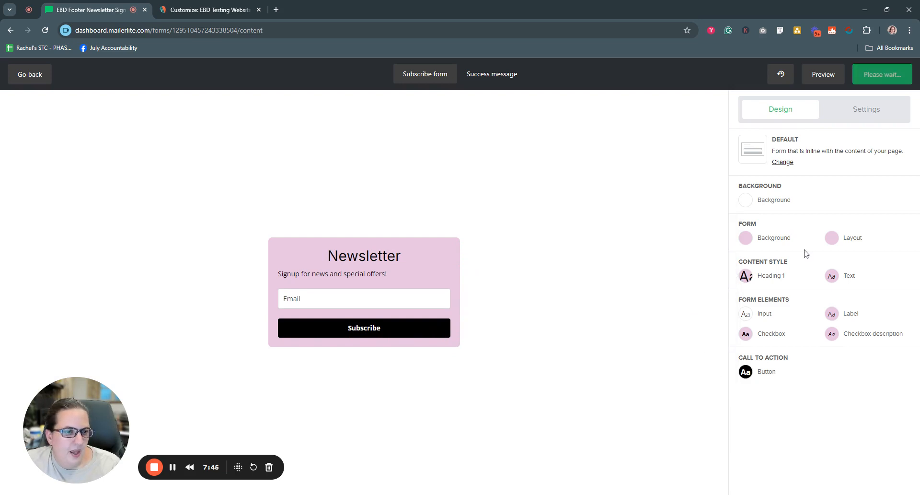
Step: Center the form's body text, change its font family to Inter, and save the text style
click(836, 279)
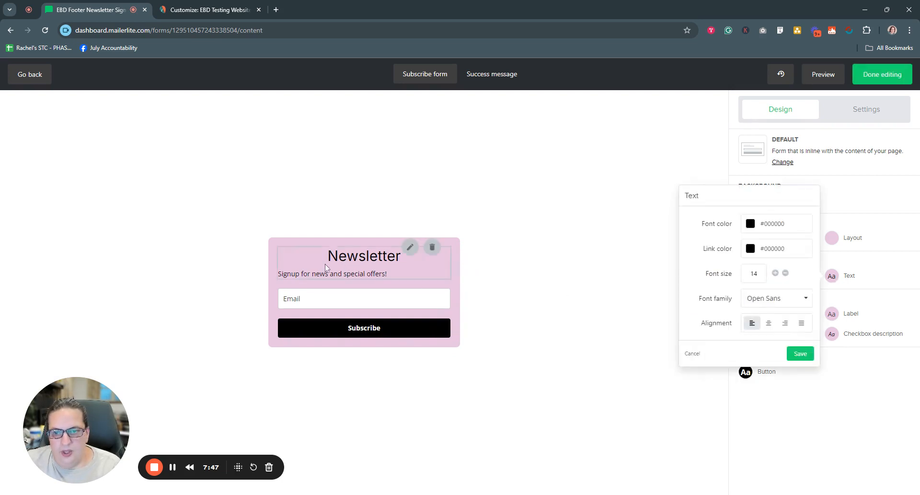
click(769, 323)
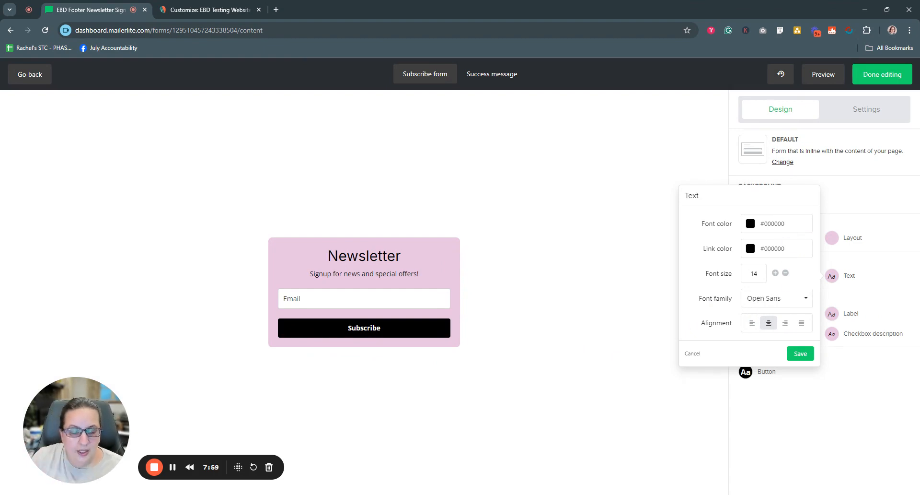
click(783, 299)
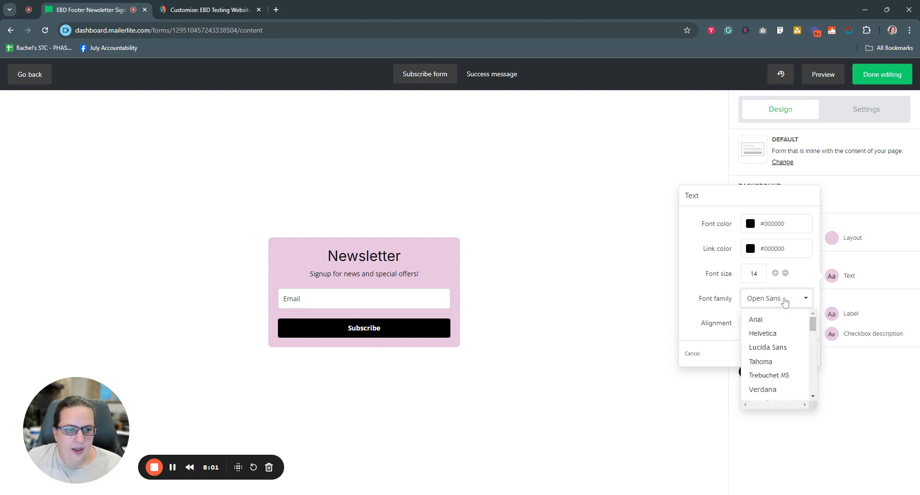
scroll(781, 359, down, 6)
click(775, 389)
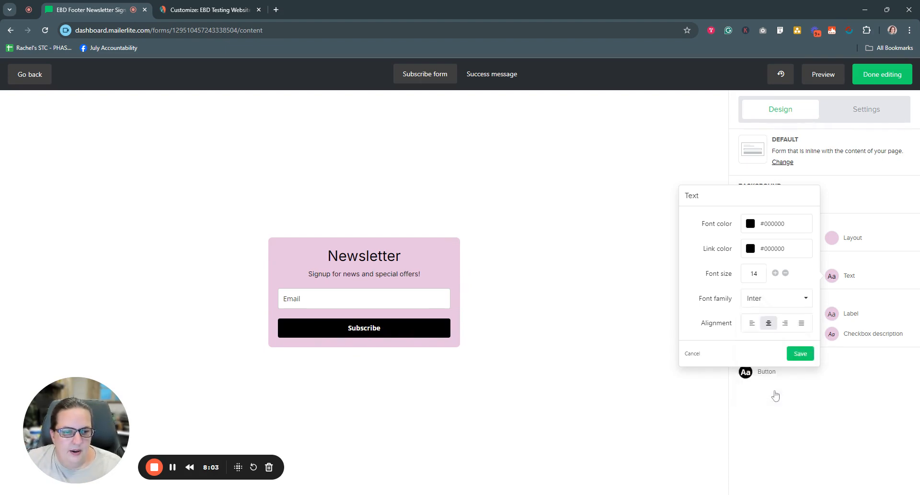
click(801, 355)
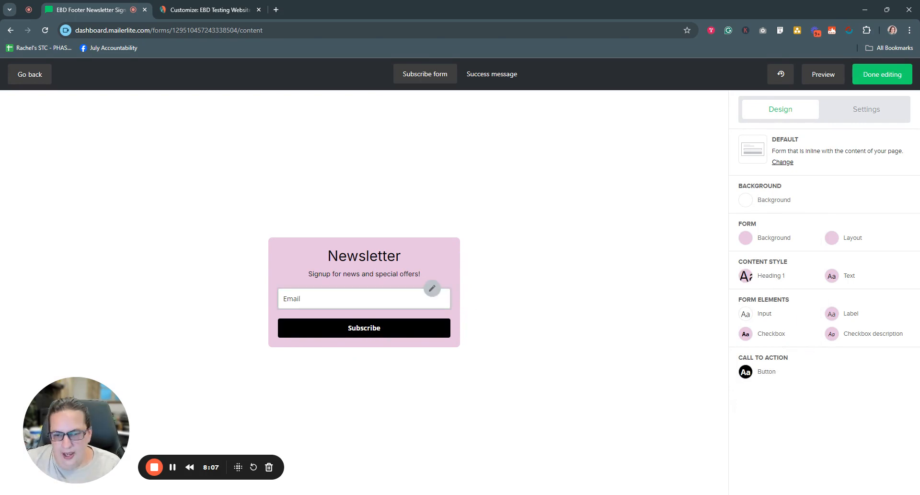
Step: Change the font family of the form's input field to Inter
click(749, 316)
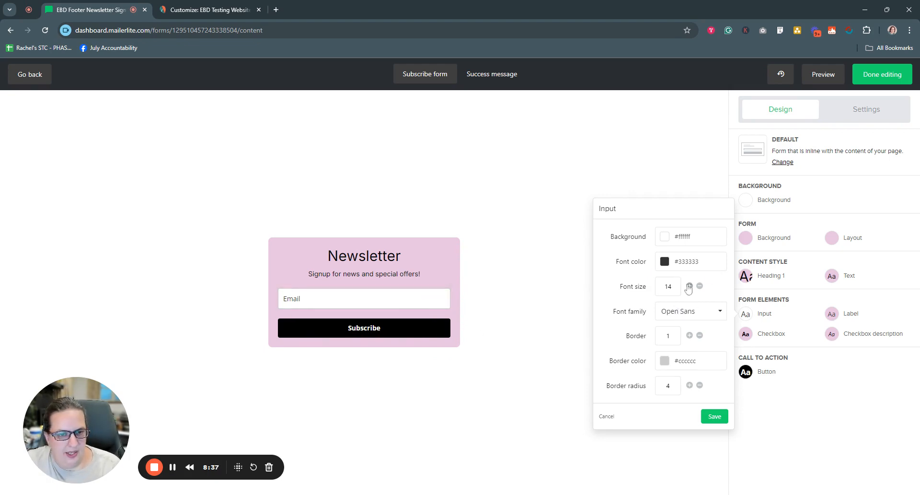
click(714, 317)
scroll(692, 398, down, 5)
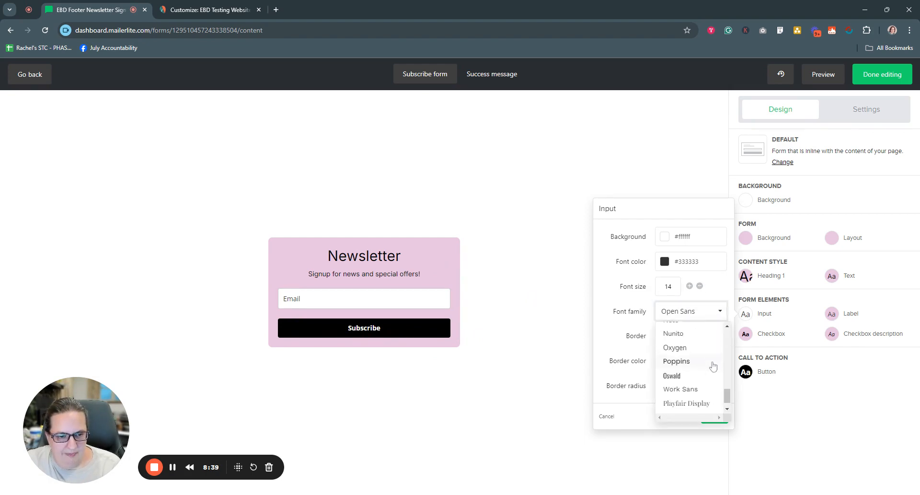
click(693, 402)
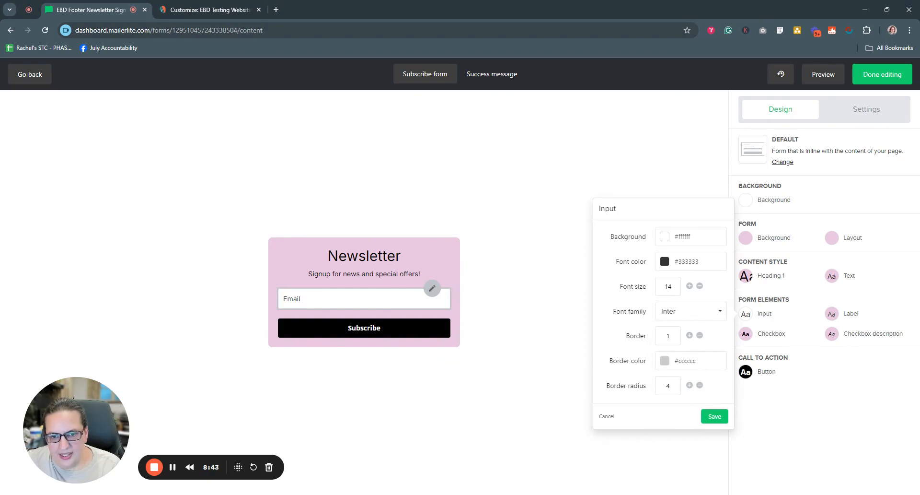
Step: Try a border of 5 on the input field and settle on a border of 2
click(689, 335)
click(689, 335)
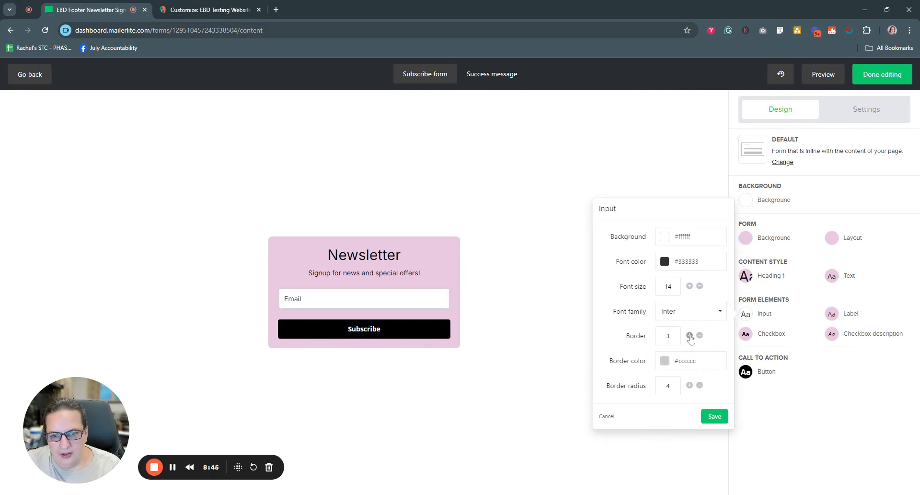
click(689, 335)
click(690, 335)
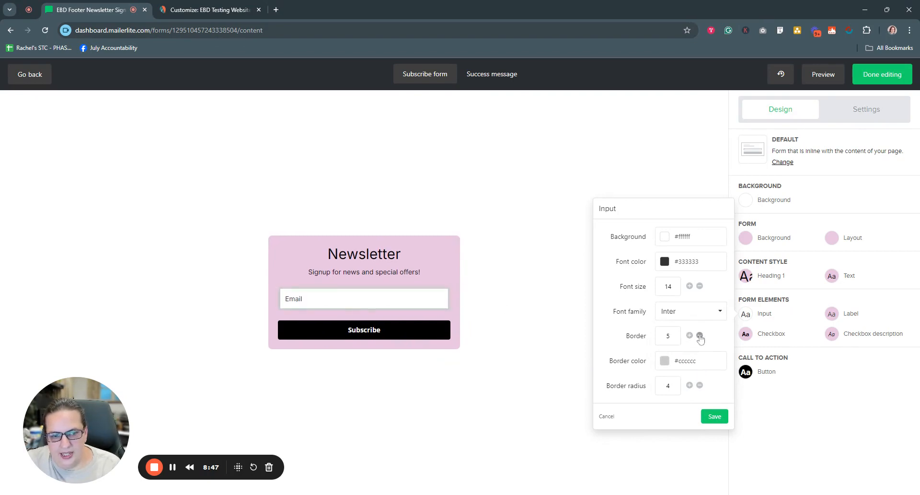
click(700, 336)
click(700, 336)
click(700, 335)
click(700, 335)
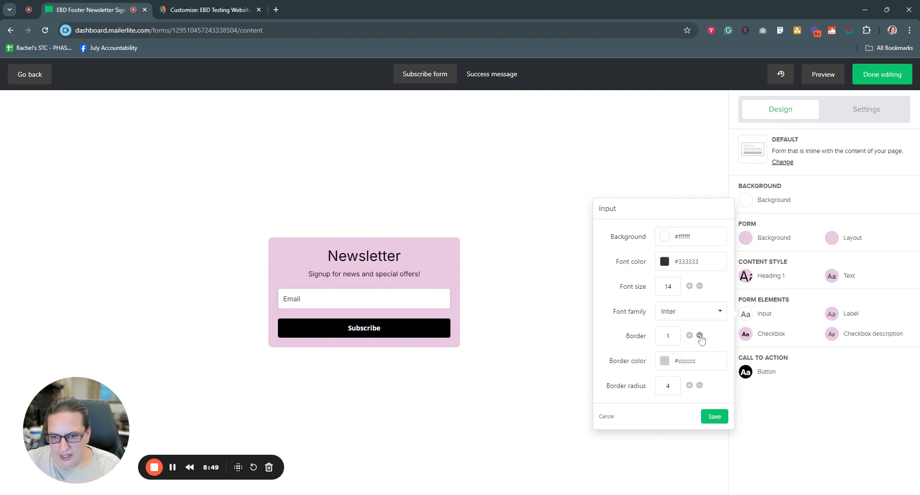
click(691, 335)
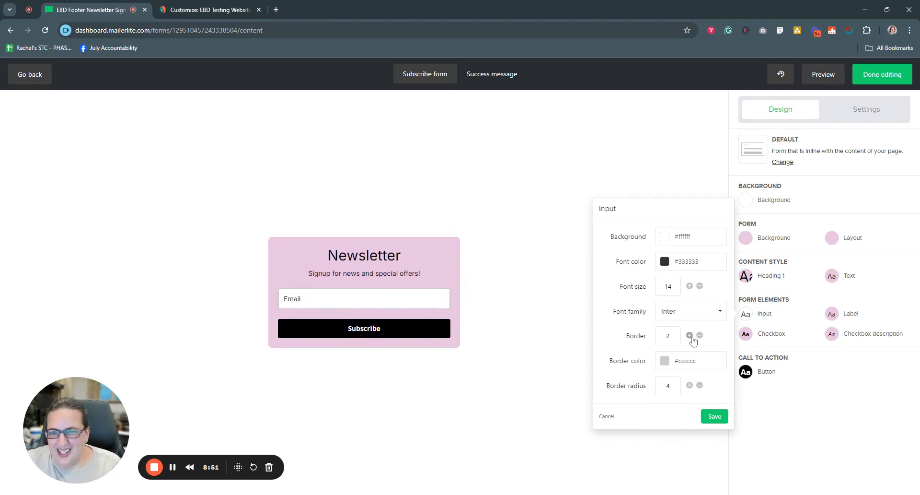
Step: Try a border radius of 9 on the input field, set it to 5, and save the input style
click(690, 386)
click(700, 385)
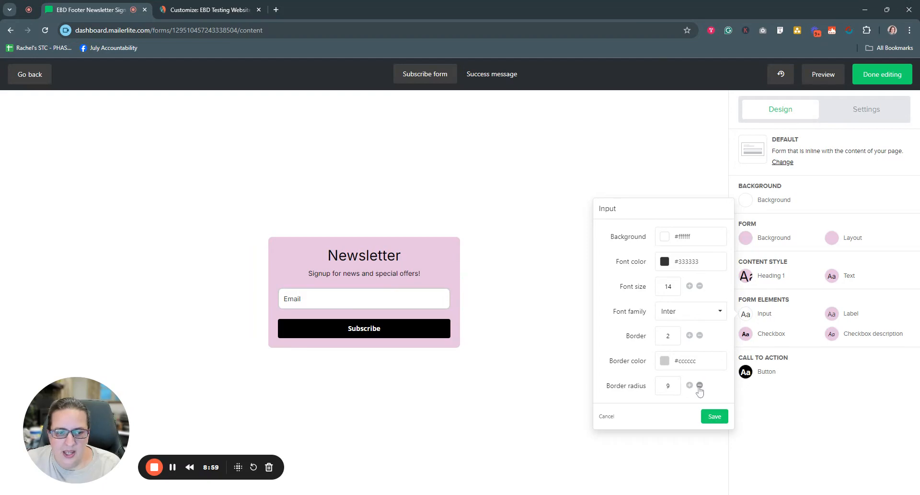
click(700, 385)
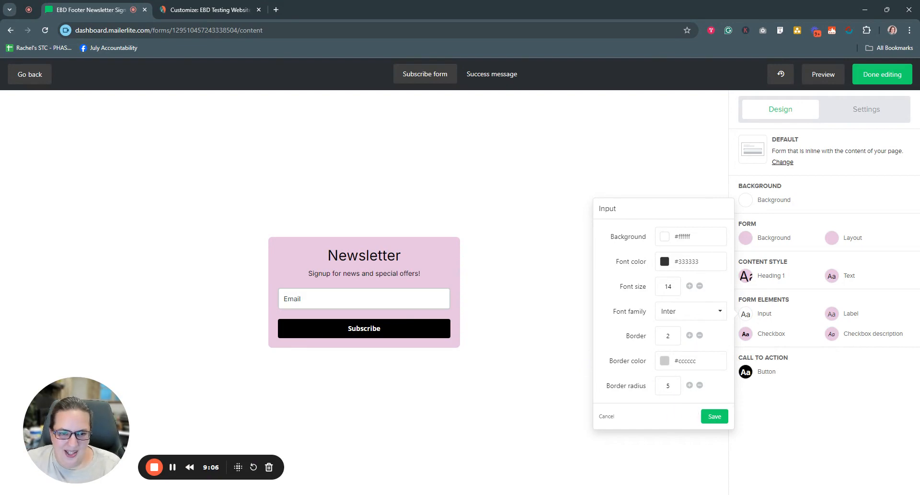
click(715, 416)
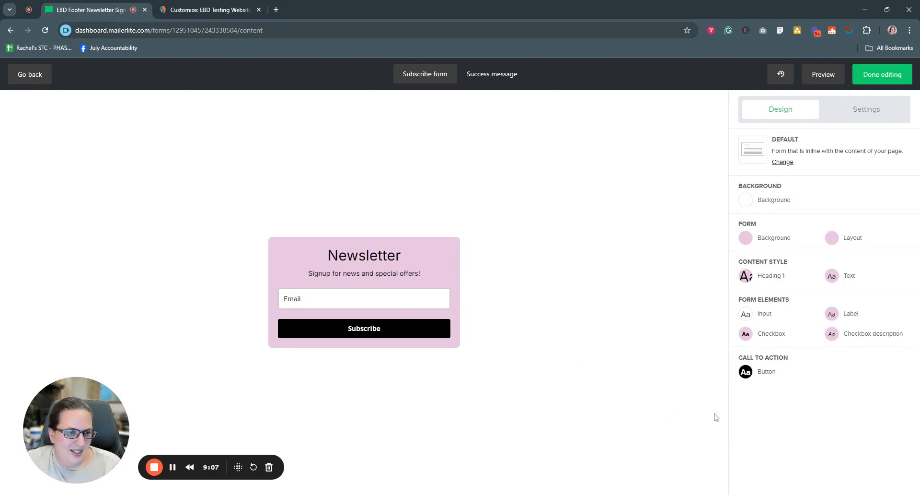
Step: Review the Label and Checkbox style settings, cancelling out of each without making changes
click(832, 314)
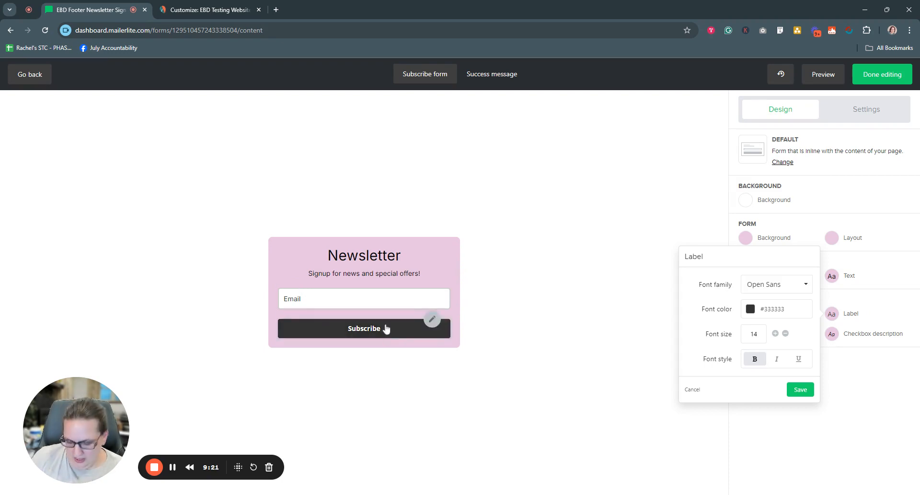
click(692, 389)
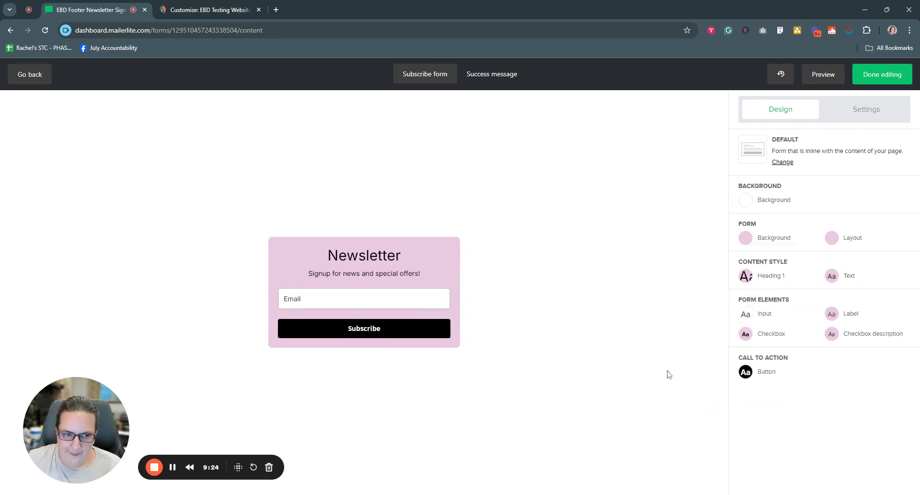
click(746, 335)
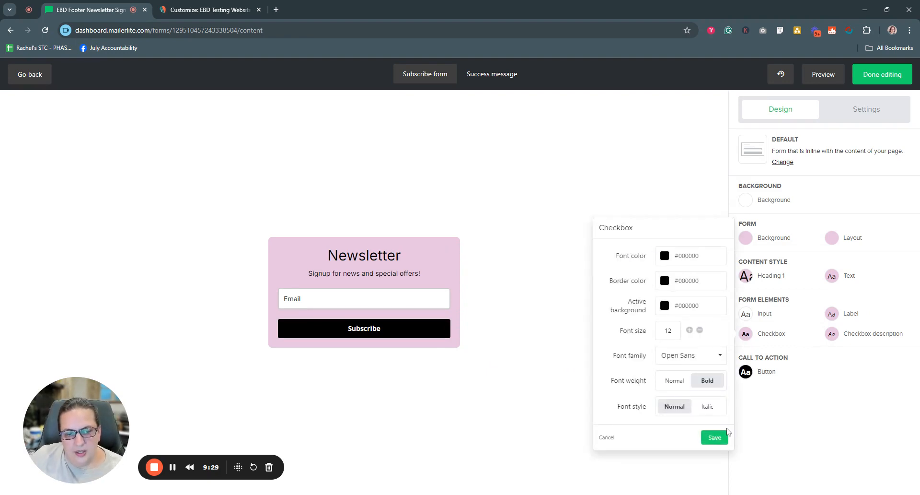
click(607, 438)
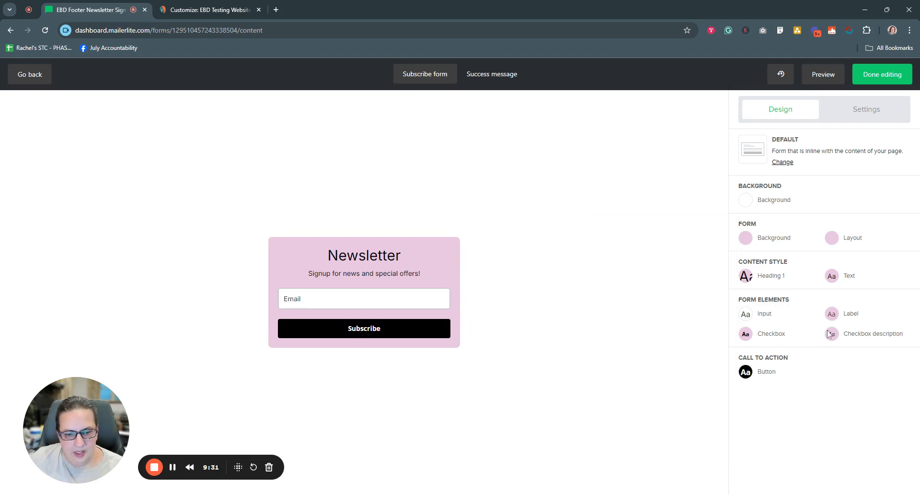
Step: Set the Subscribe button's background colour to purple #8c1f8d and check its background hover colour
click(762, 374)
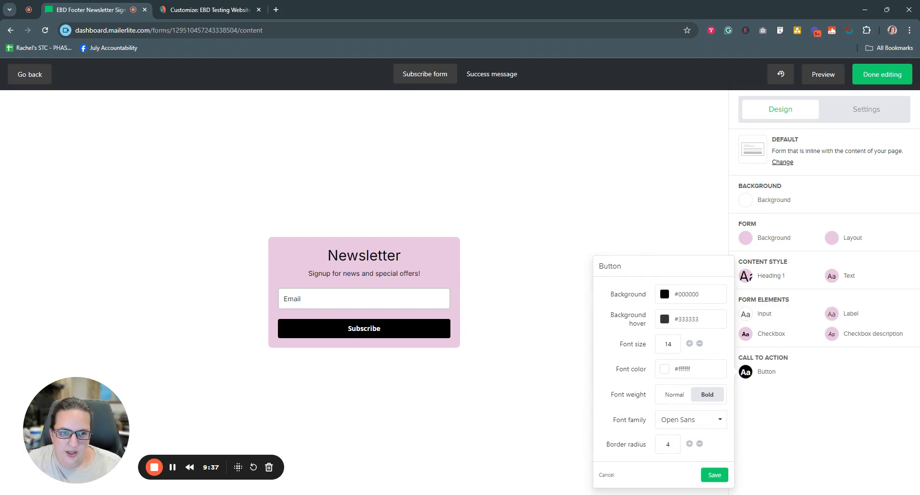
click(699, 294)
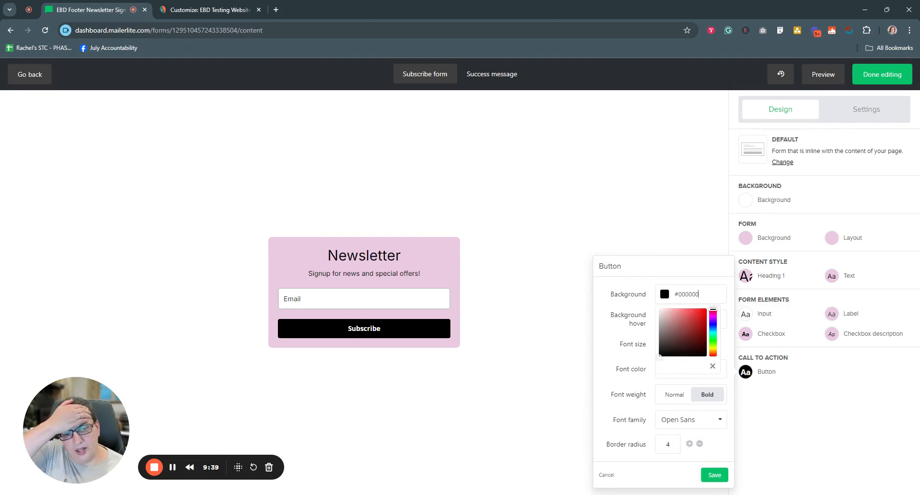
click(713, 314)
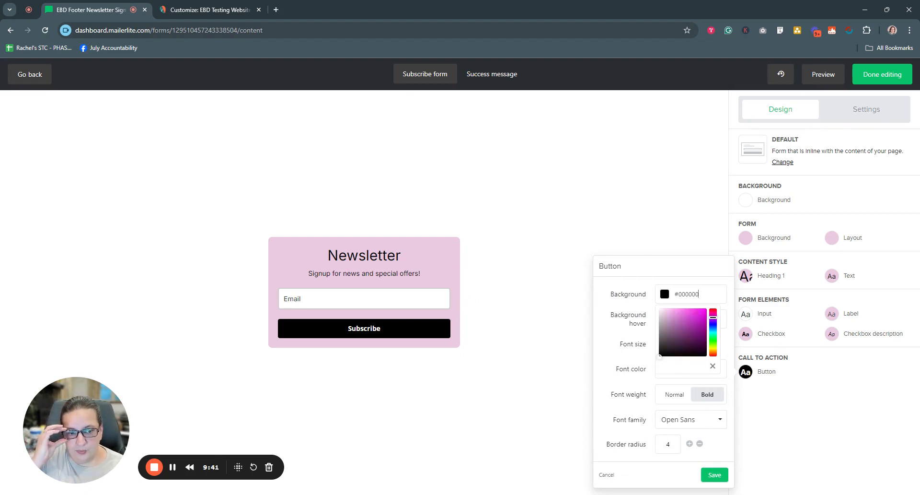
click(704, 317)
click(680, 313)
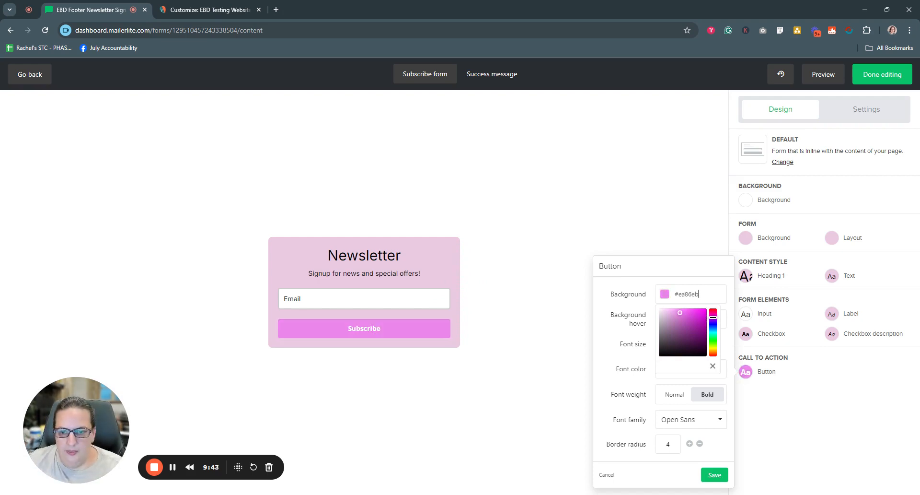
click(693, 314)
click(697, 330)
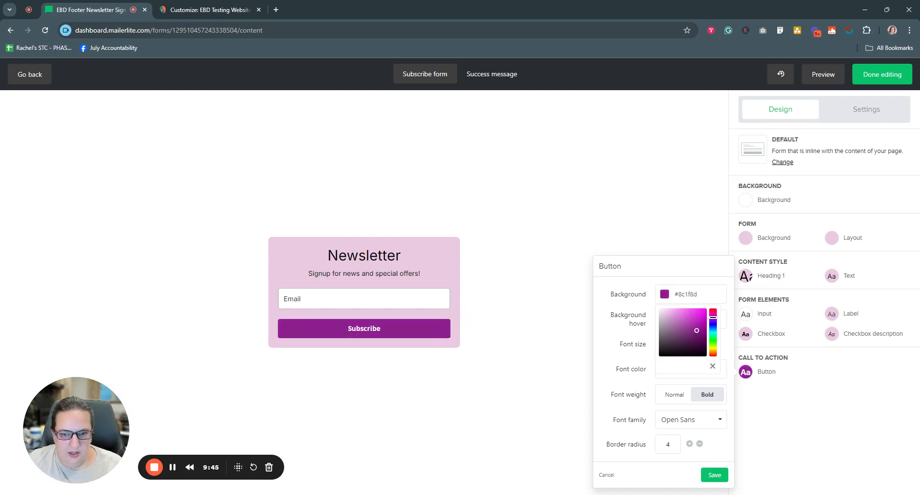
click(612, 352)
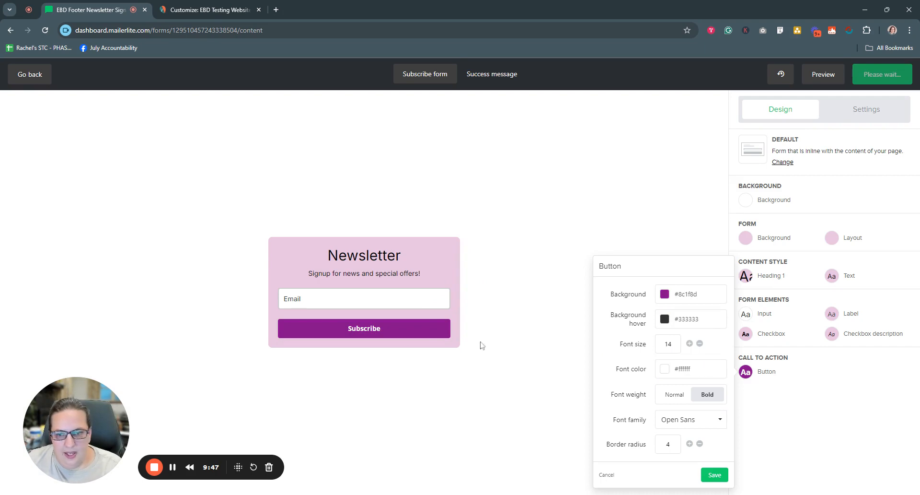
click(691, 319)
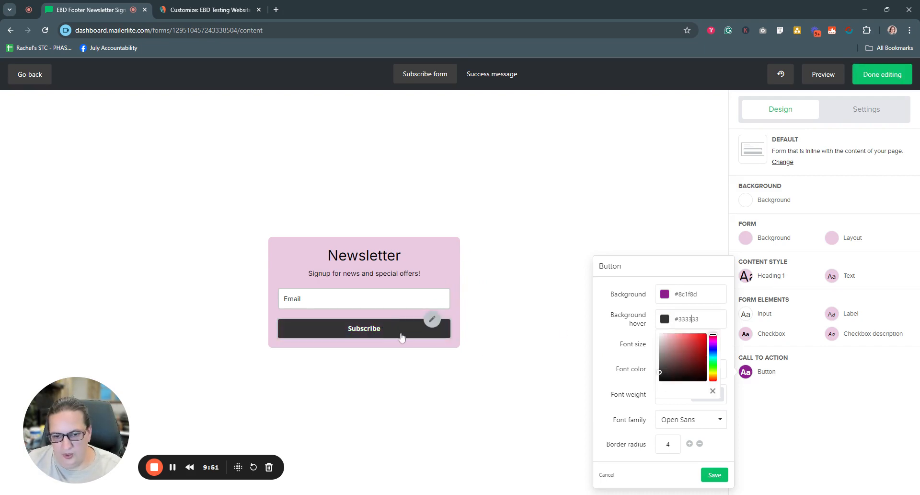
click(604, 361)
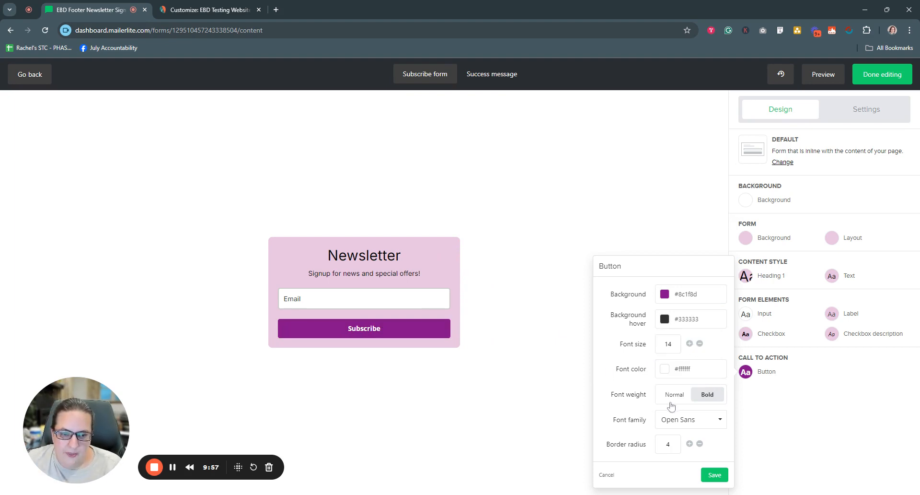
Step: Change the Subscribe button's font family to Inter and save the button style
click(708, 425)
scroll(698, 365, down, 5)
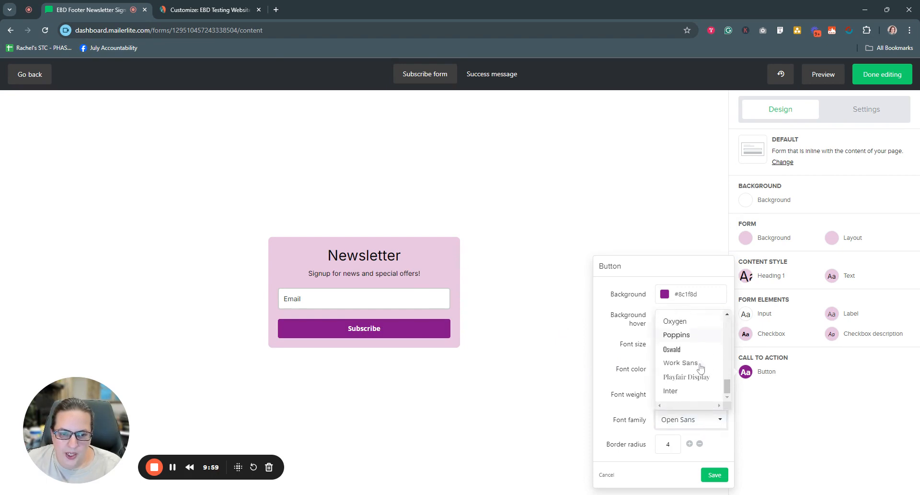
click(683, 392)
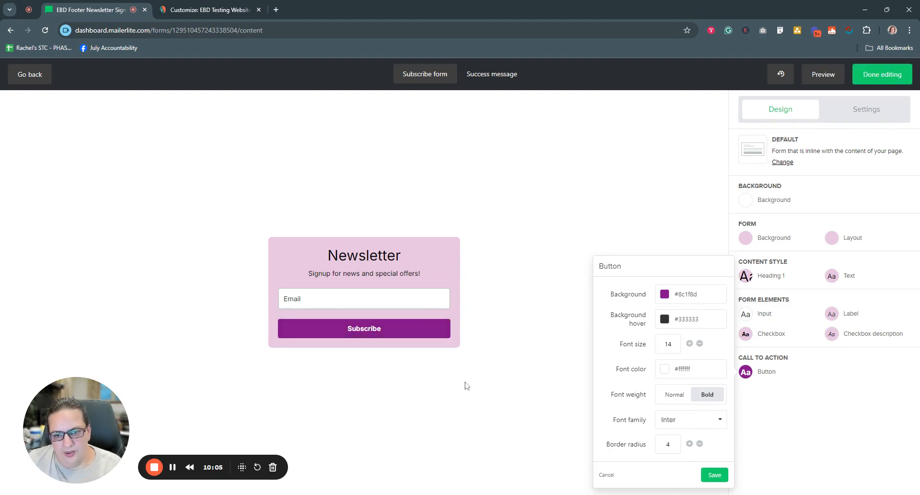
click(709, 475)
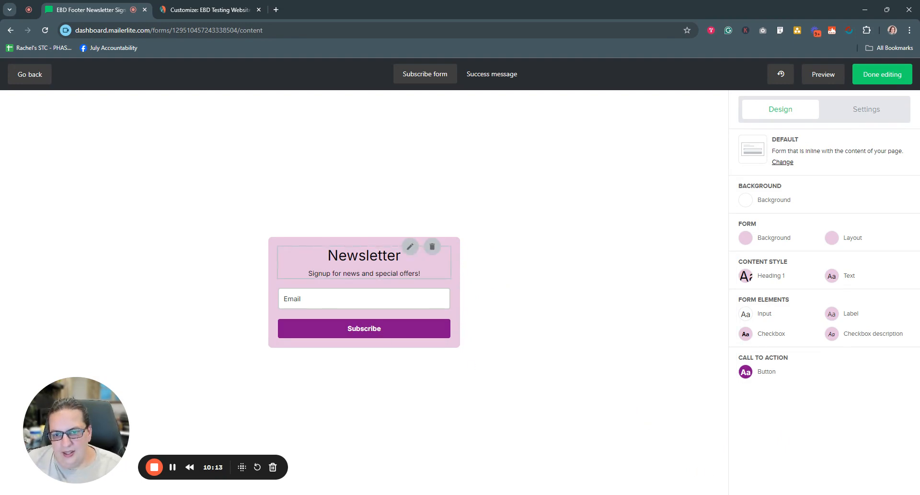
Step: Change the form heading to "Join Our Mailing List" and save the content
click(410, 246)
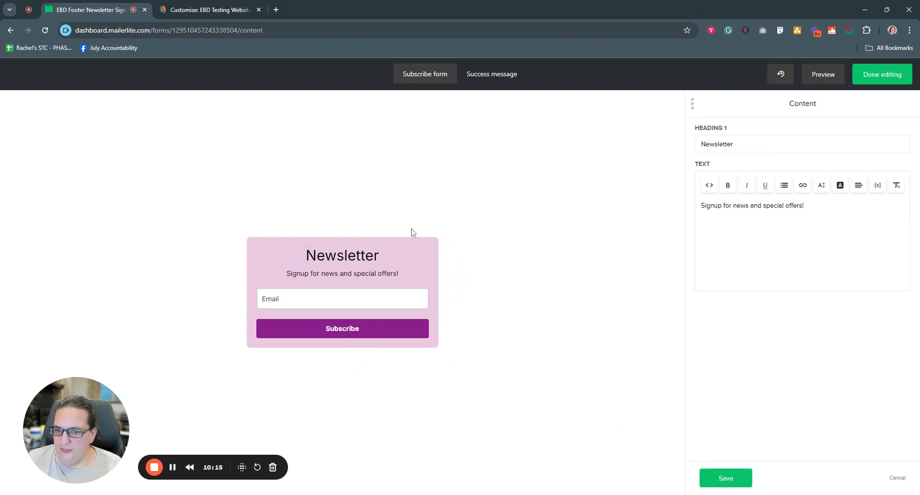
mouse_move(391, 250)
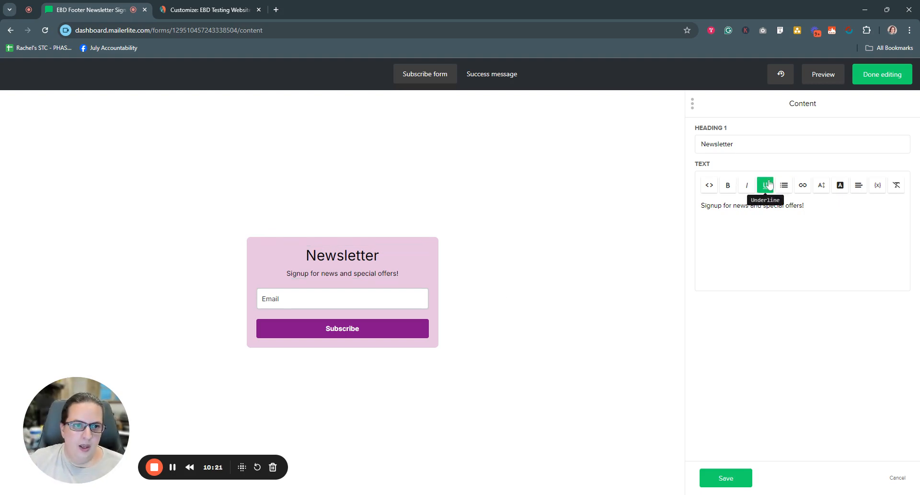
drag(734, 144, 671, 150)
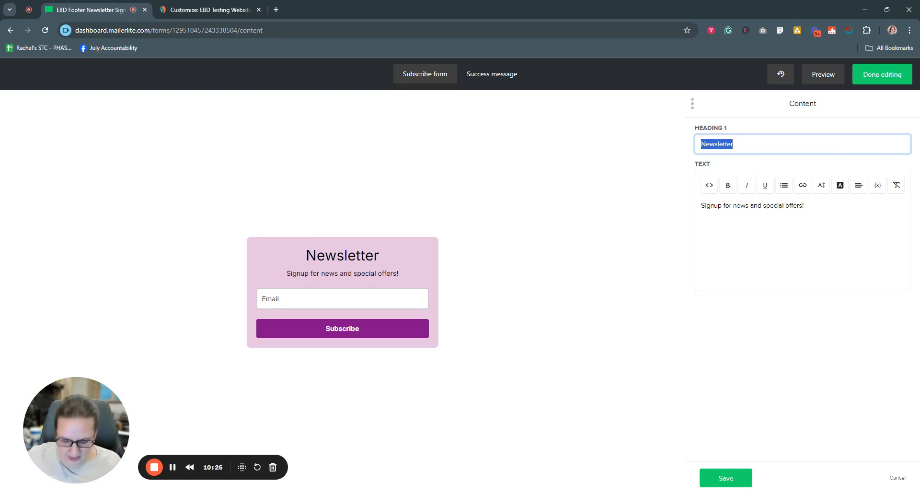
text(Join our m)
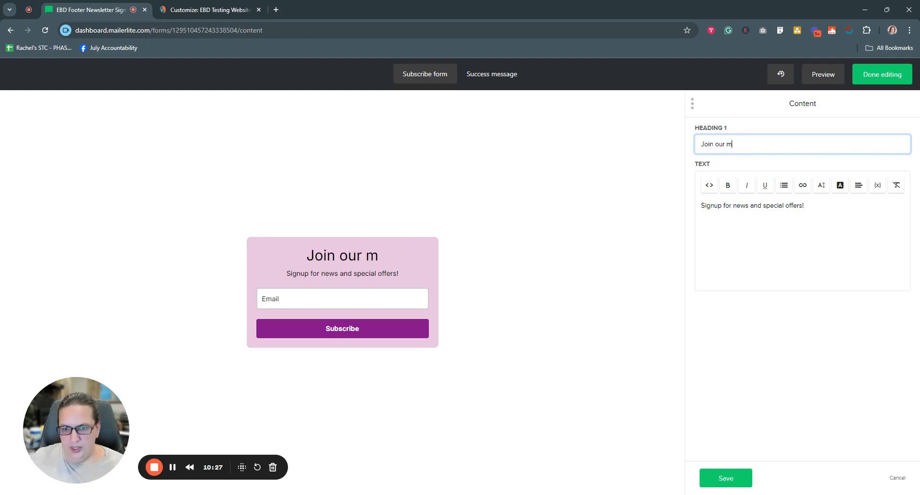
key(BackSpace)
key(BackSpace)
key(BackSpace)
key(BackSpace)
key(BackSpace)
text(Our)
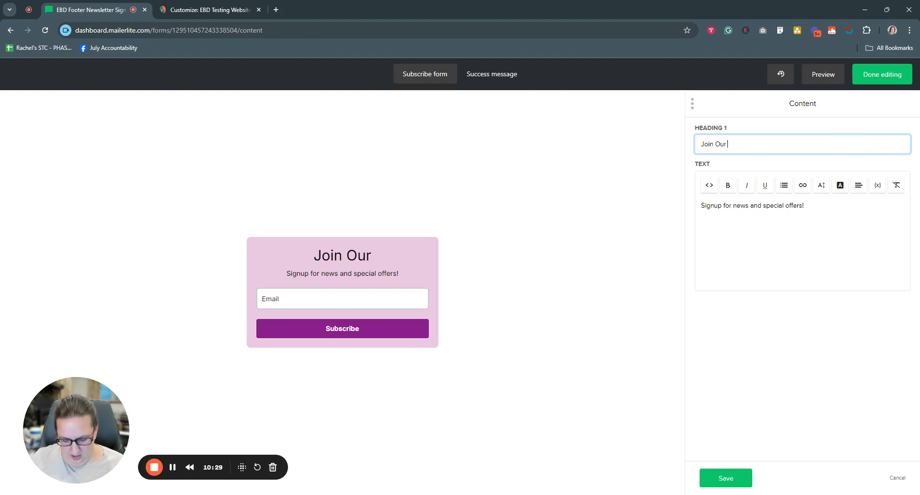
text( Mailing List)
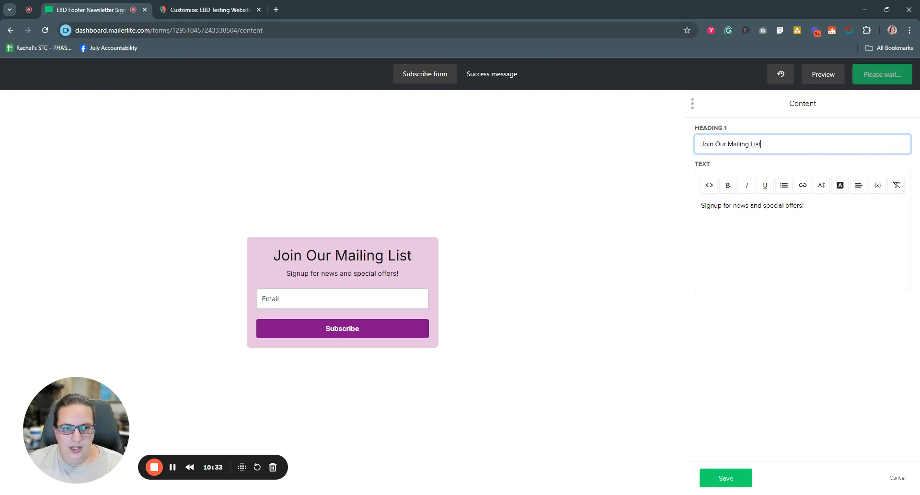
click(736, 470)
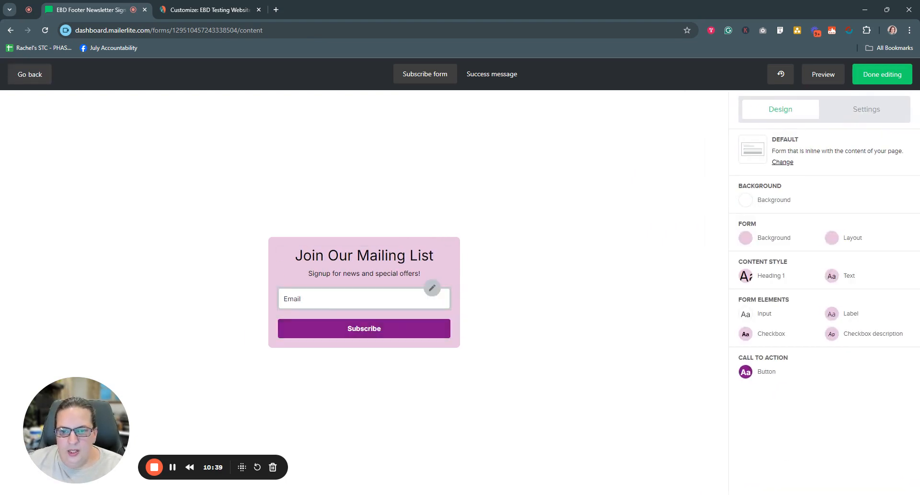
Step: In the signup fields, try "Email address" as the email field's label, restore it to "Email", and save the field
click(432, 288)
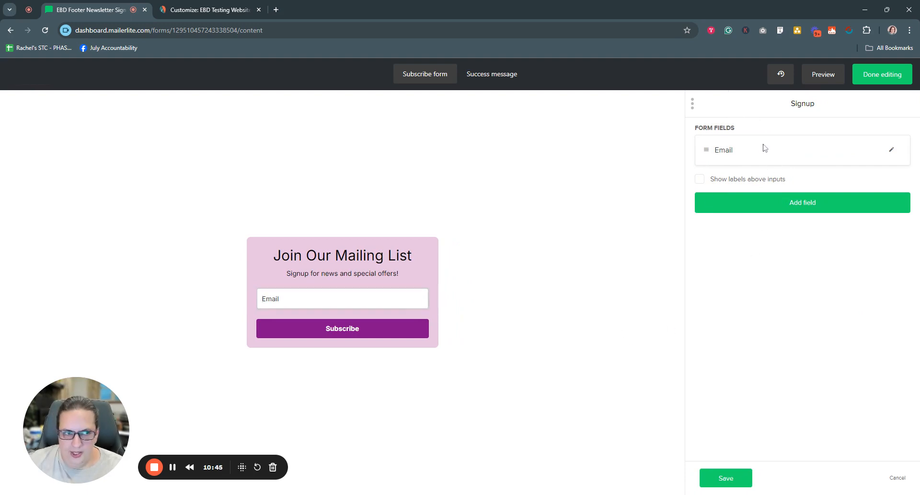
click(892, 150)
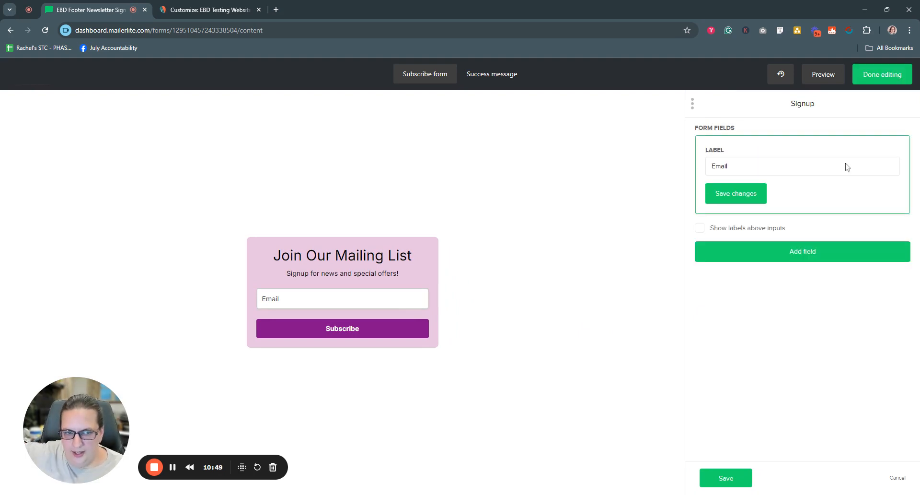
drag(740, 168, 678, 166)
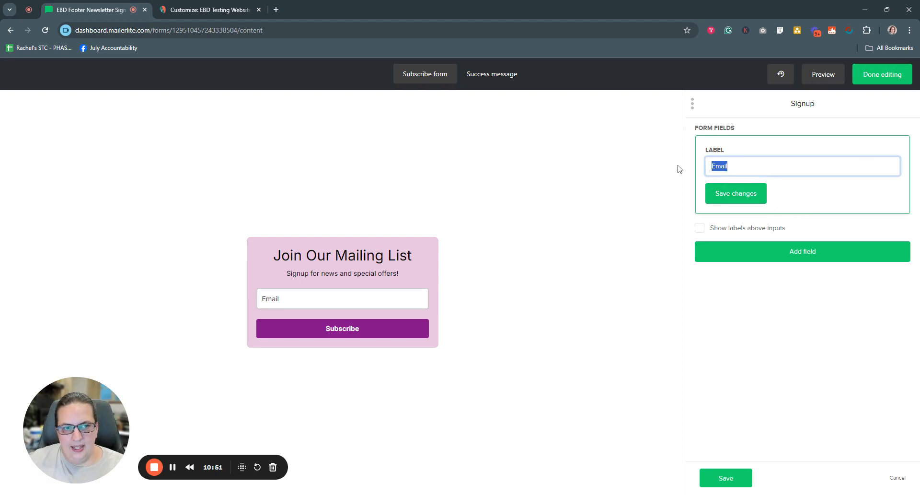
key(End)
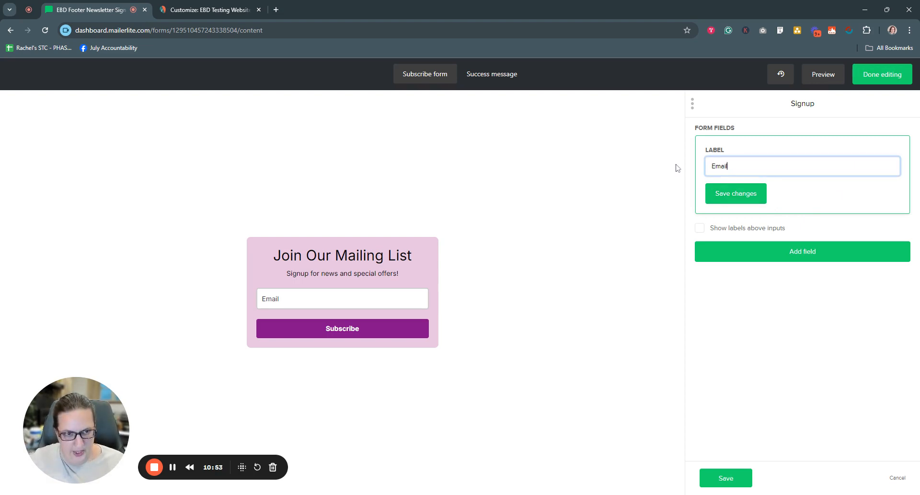
text(addre)
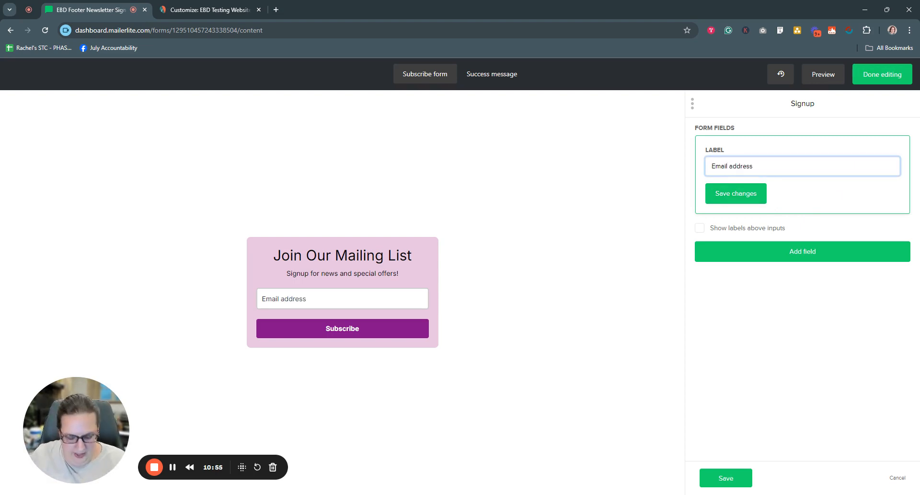
text(ss)
key(BackSpace)
key(BackSpace)
key(BackSpace)
key(BackSpace)
key(BackSpace)
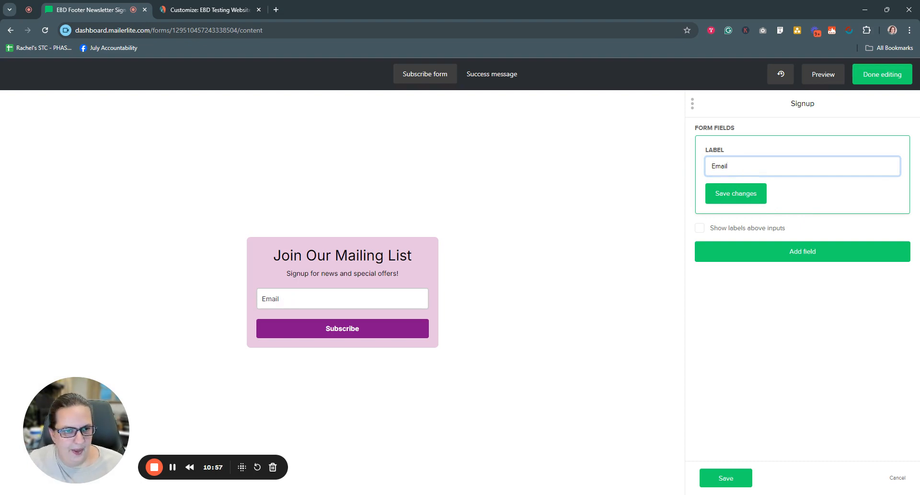
click(746, 193)
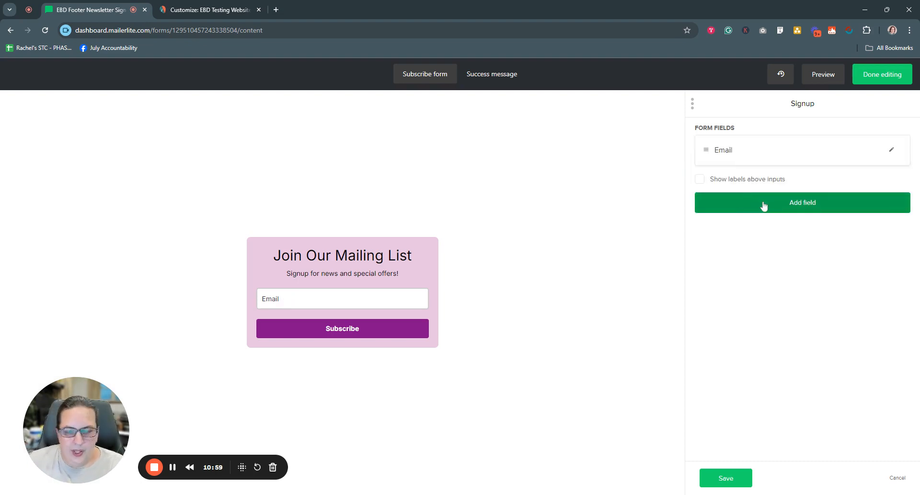
Step: Add a Name field to the signup form and open its settings to review the available field choices
click(801, 207)
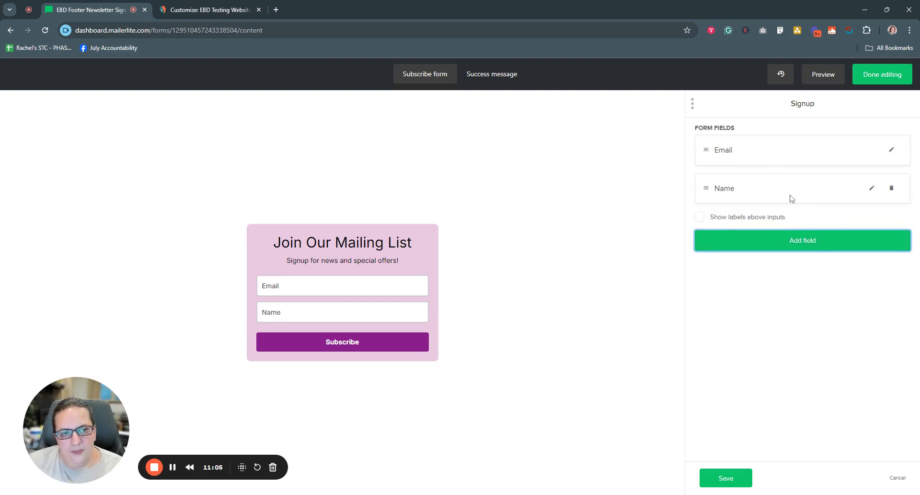
click(873, 188)
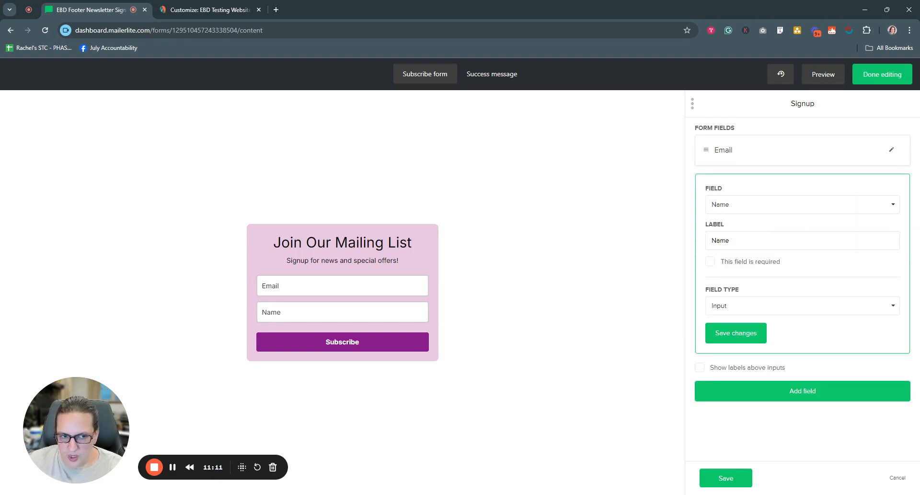
click(741, 208)
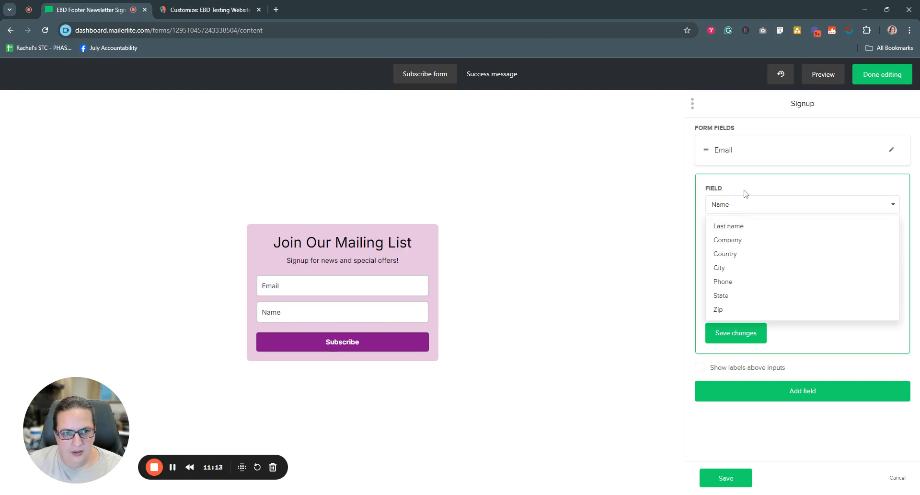
click(746, 196)
Step: Try "First Name" as the Name field's label and restore it to "Name"
key(Tab)
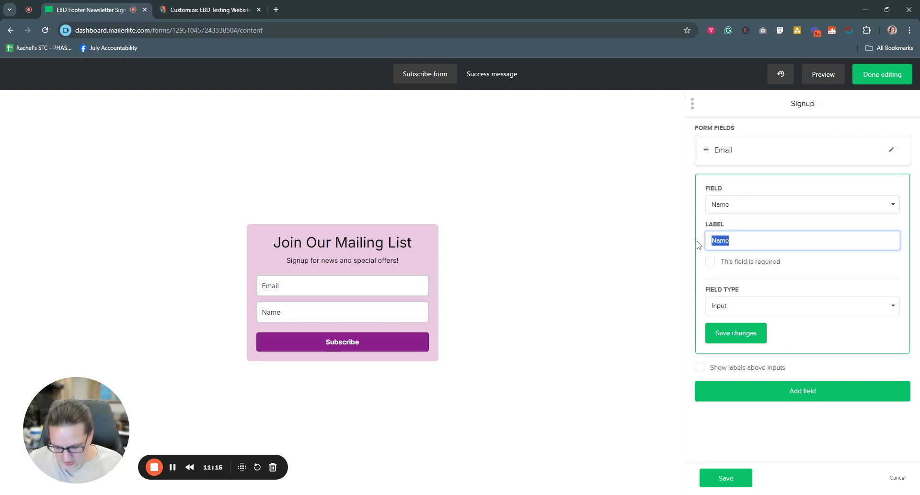
text(First Name)
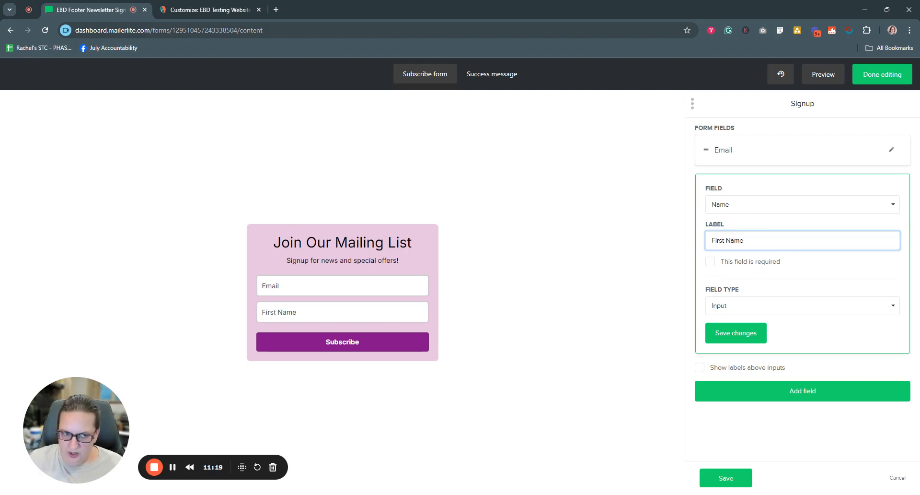
key(BackSpace)
key(BackSpace)
key(BackSpace)
key(BackSpace)
key(BackSpace)
key(BackSpace)
key(BackSpace)
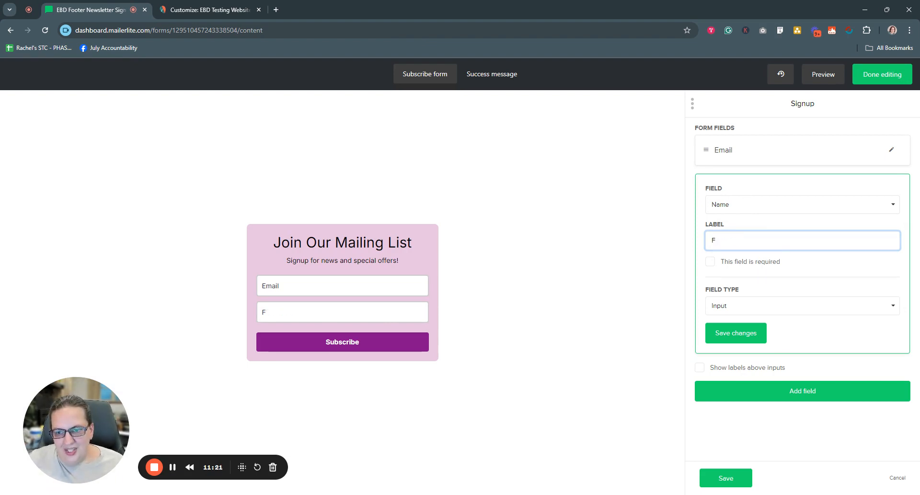
text(Name)
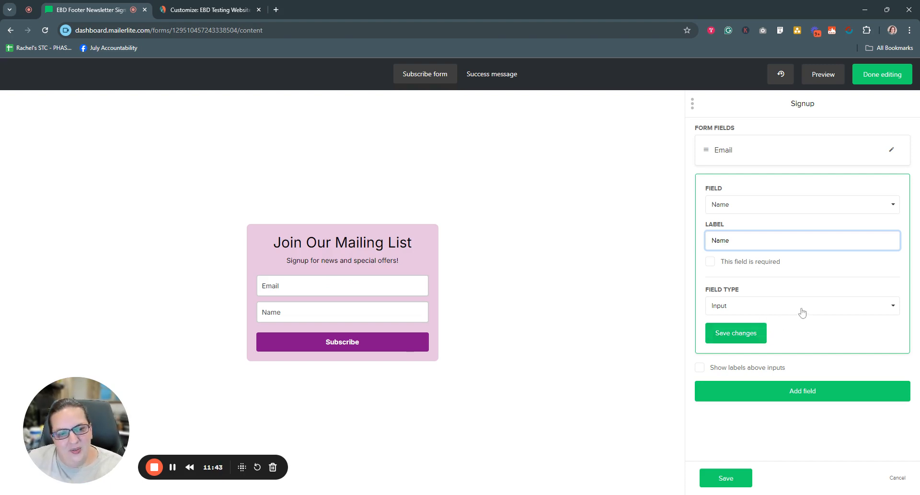
Step: Try Checkboxes as the Name field's type with the option "Checkbox one" and restore the type to Input
click(764, 309)
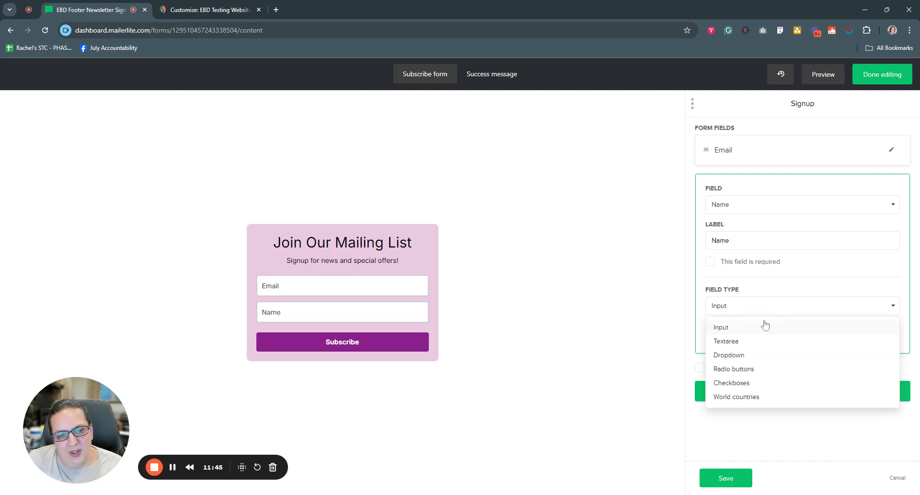
click(753, 384)
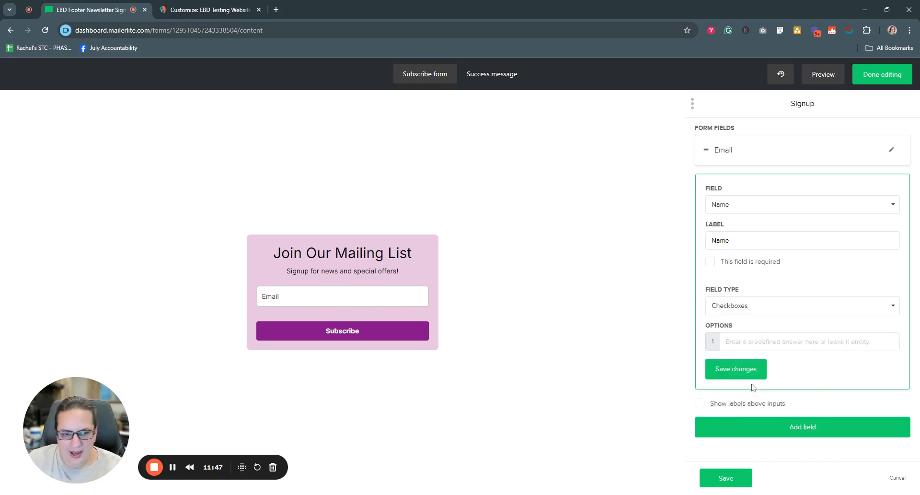
click(772, 343)
text(Chekb)
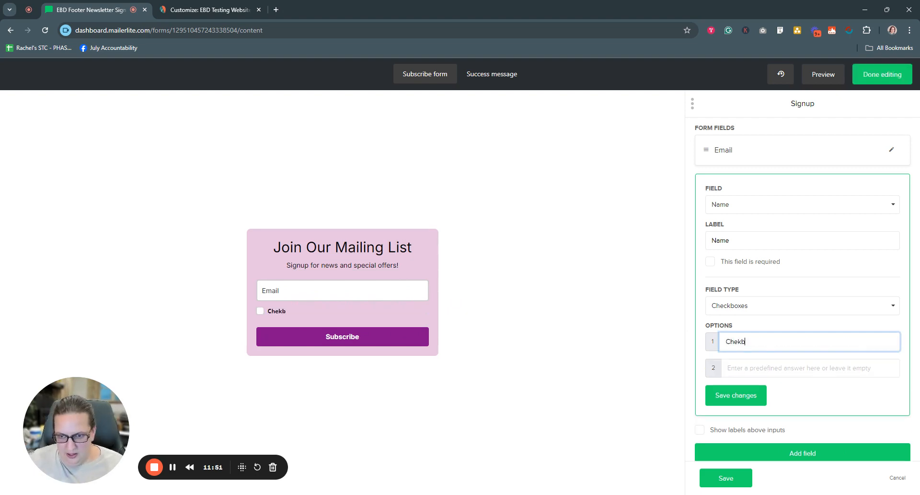
text(o)
key(BackSpace)
key(BackSpace)
key(BackSpace)
text(ckbox one)
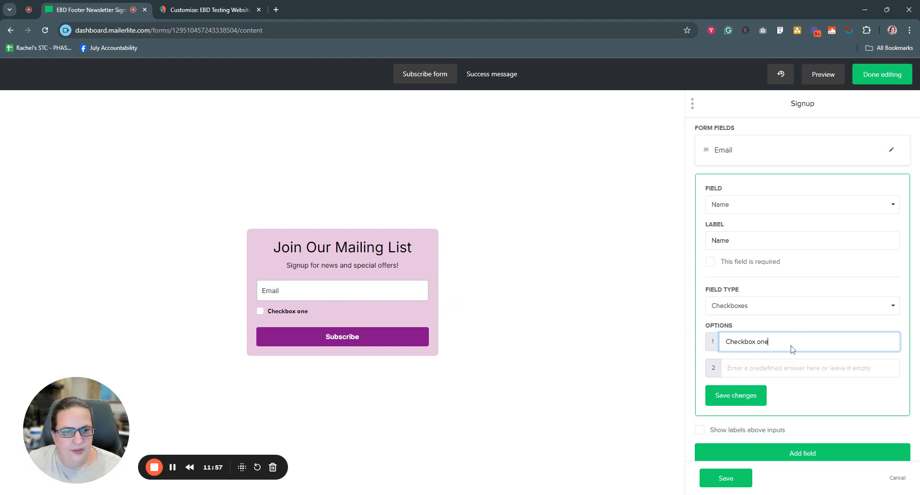
click(811, 307)
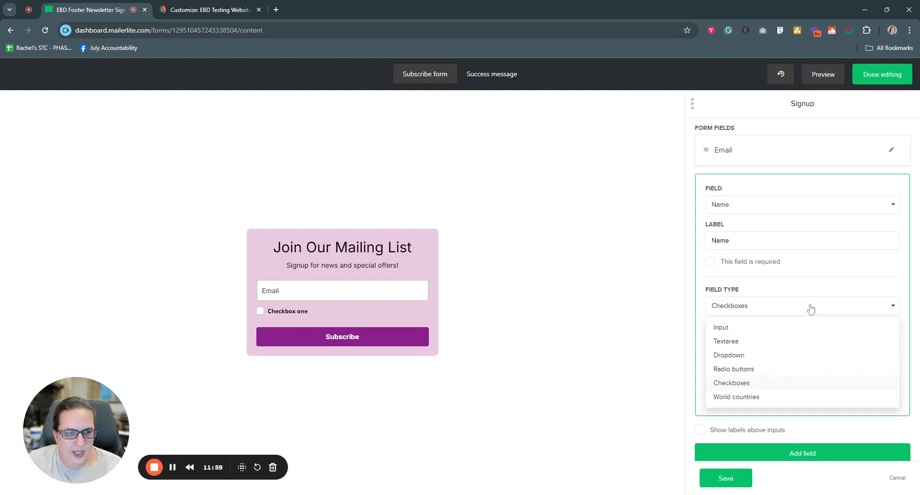
click(746, 325)
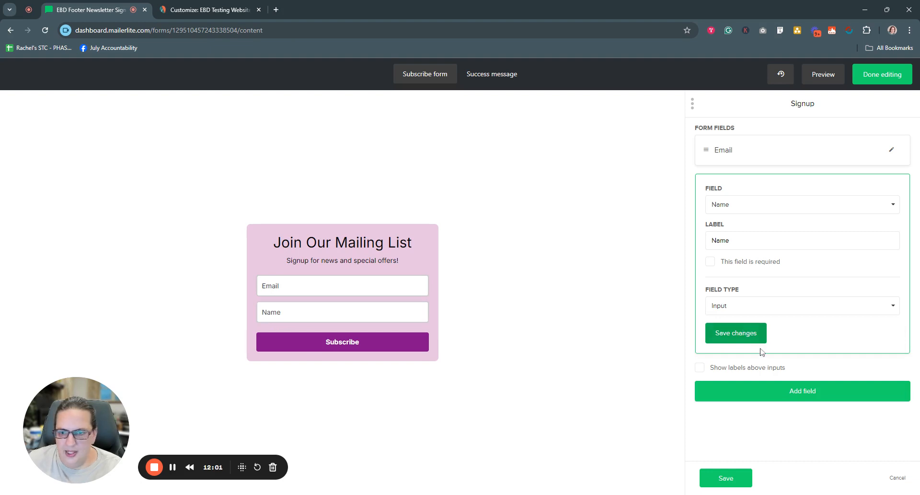
Step: Save the Name field, move it above the Email field, and save the signup fields
click(762, 333)
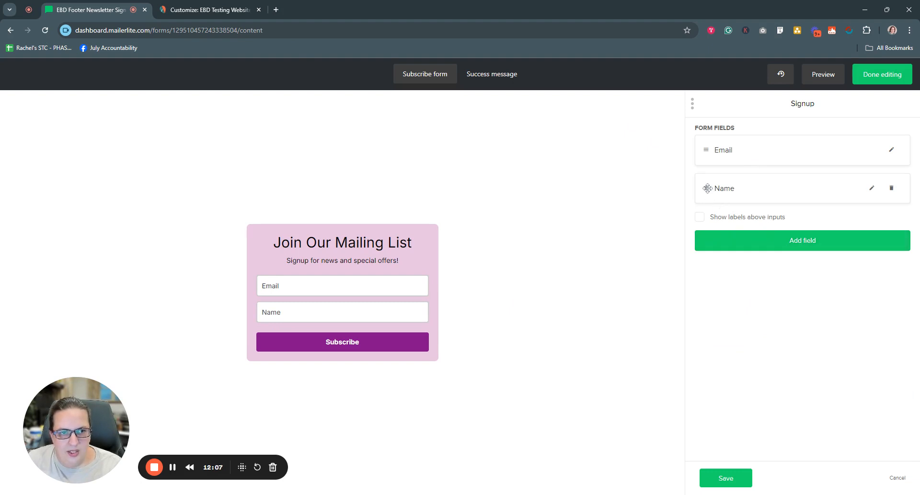
drag(708, 188, 704, 150)
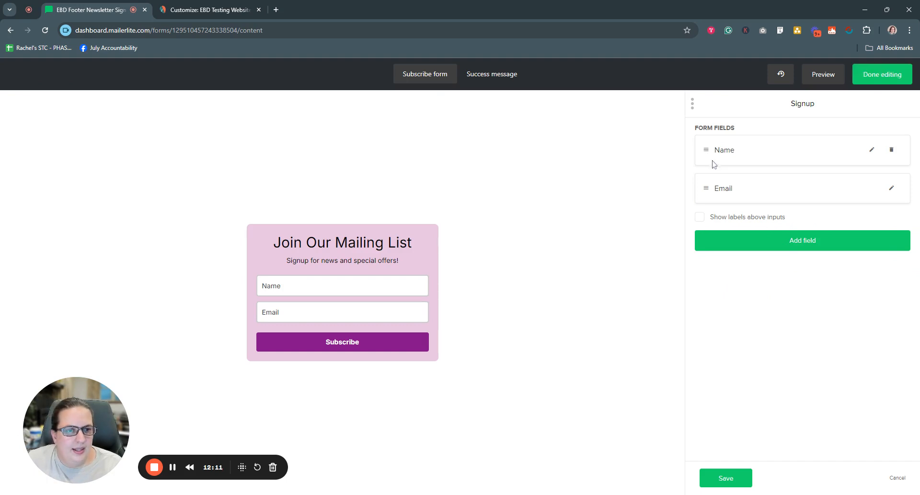
click(727, 480)
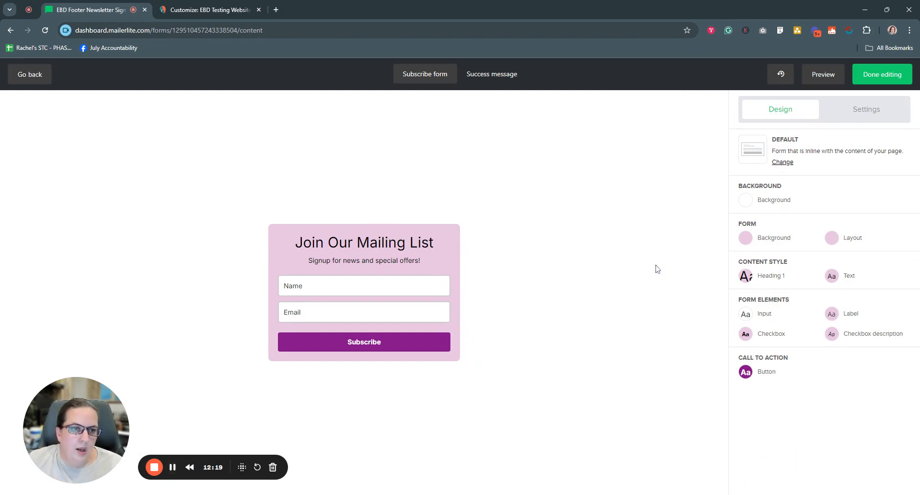
Step: Change the success message text to "You have successfully joined our email list." and save the content
click(492, 76)
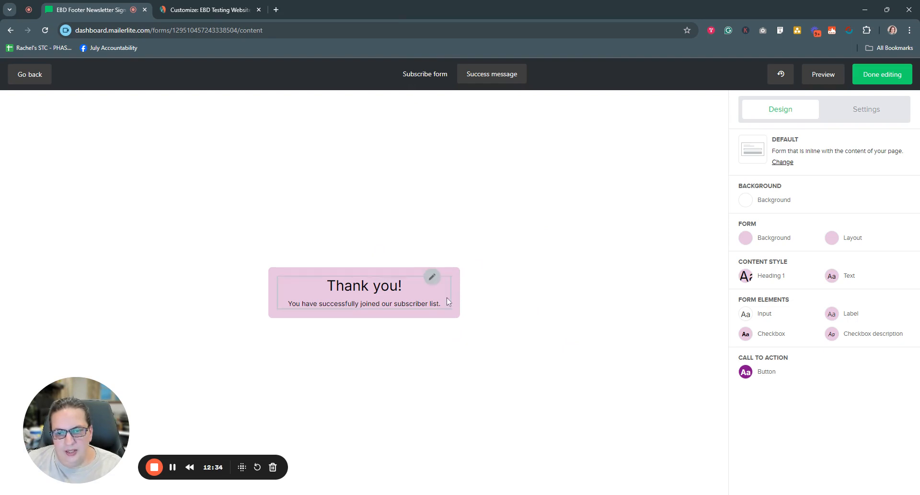
click(432, 277)
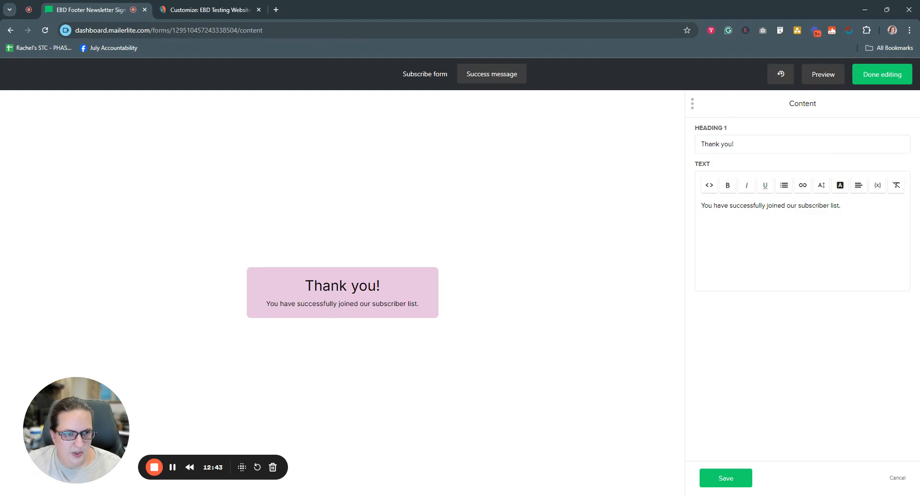
drag(843, 206, 799, 206)
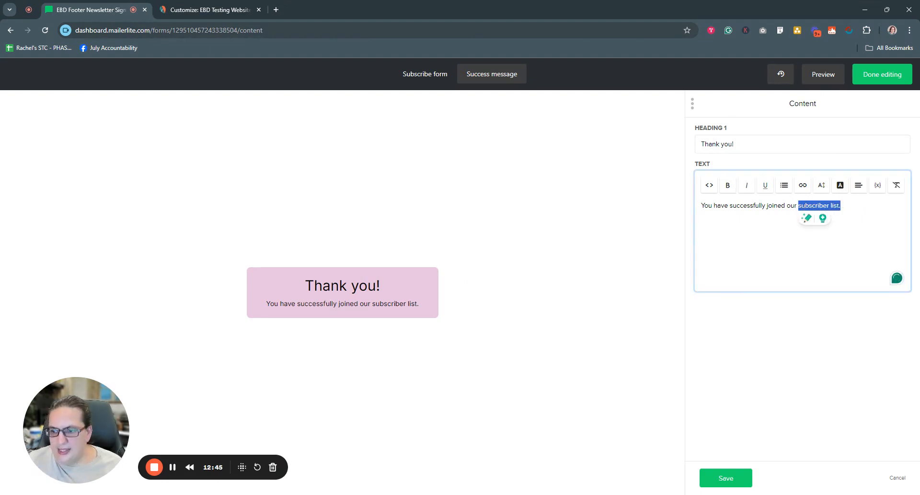
text(email list.)
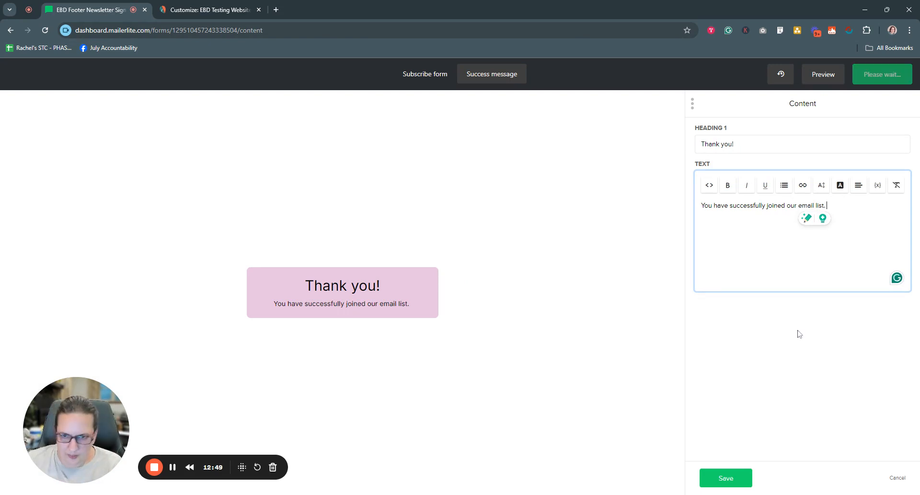
click(737, 479)
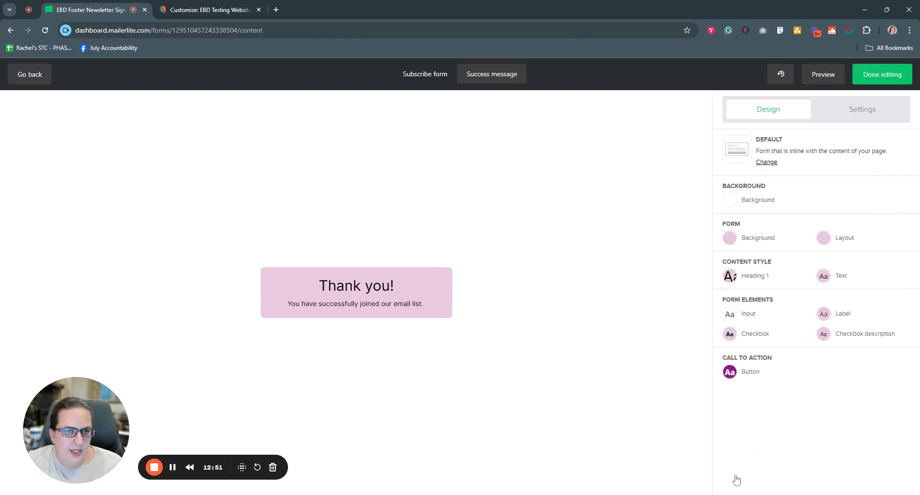
Step: In the subscribe form's settings, try the privacy policy, confirmation checkbox and marketing permissions options, disabling each again
click(436, 76)
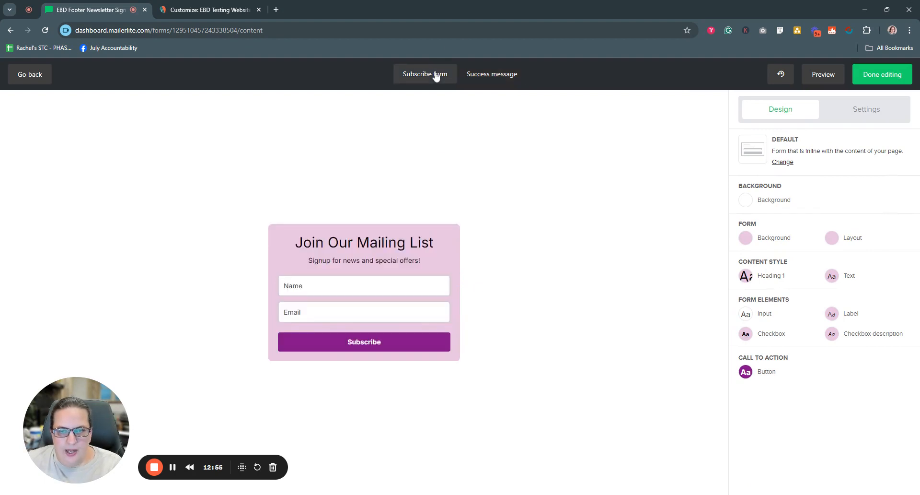
click(871, 117)
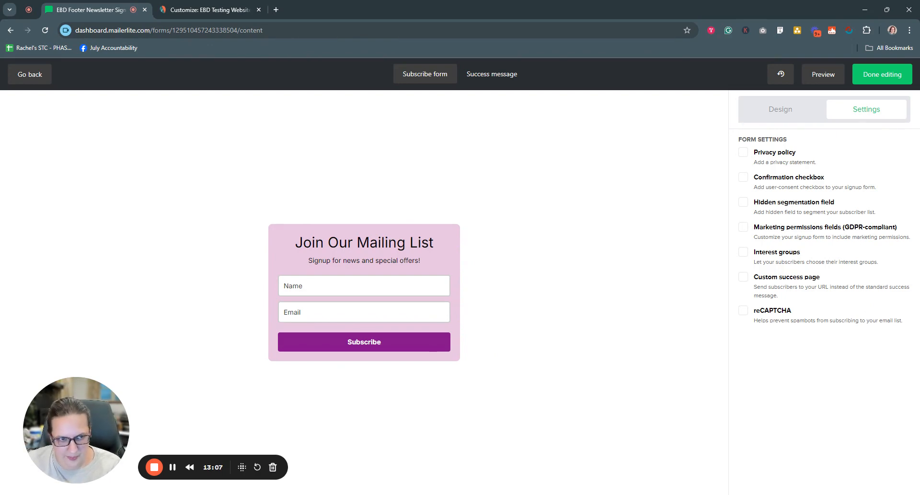
click(744, 153)
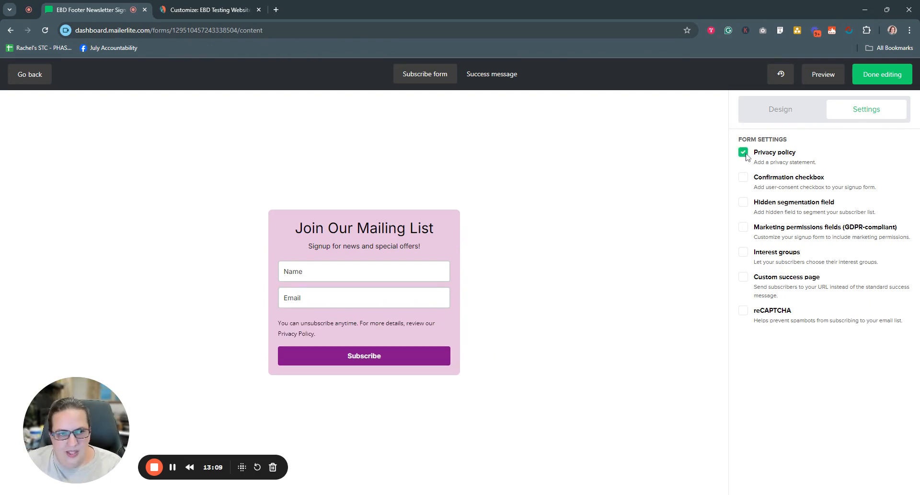
click(744, 154)
click(744, 177)
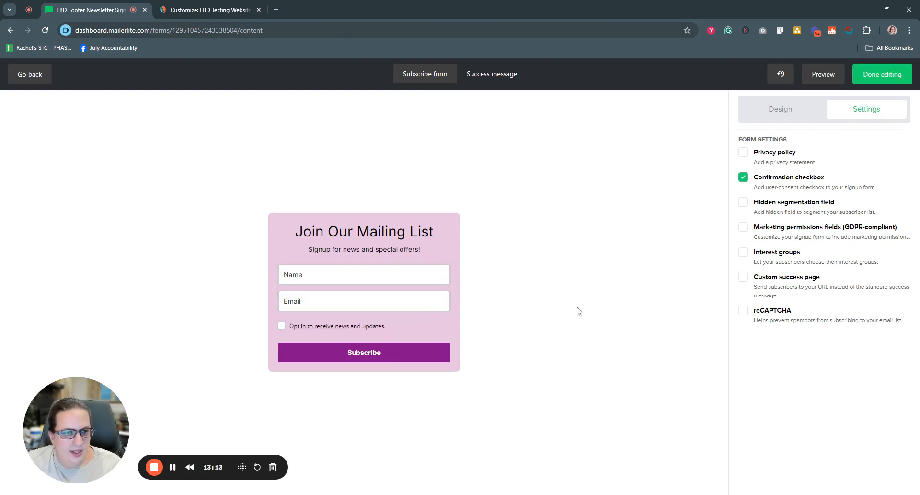
click(744, 177)
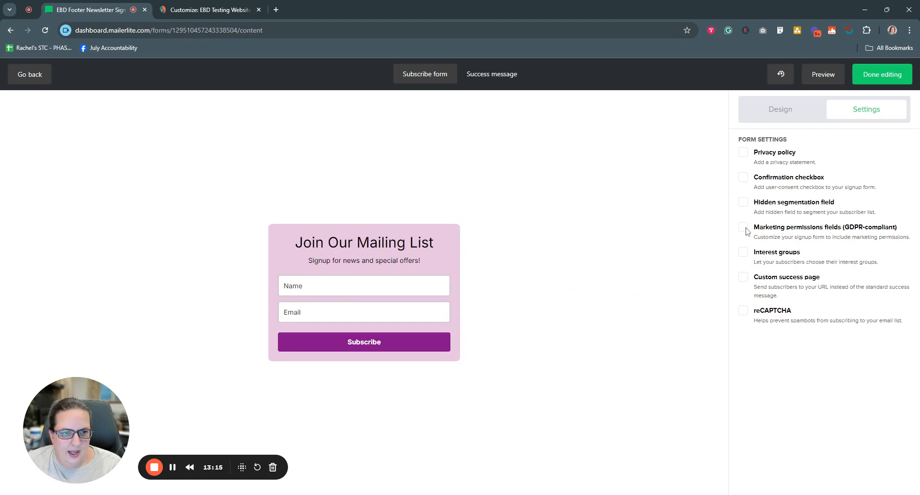
click(744, 227)
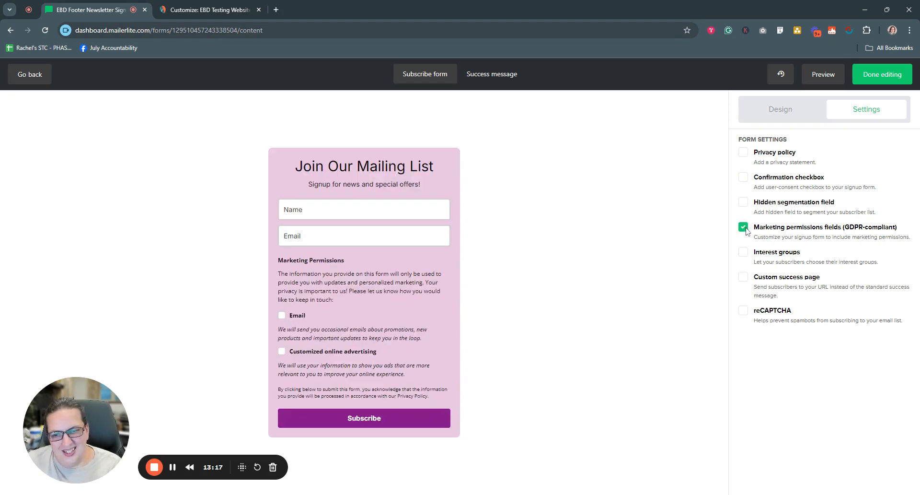
click(744, 227)
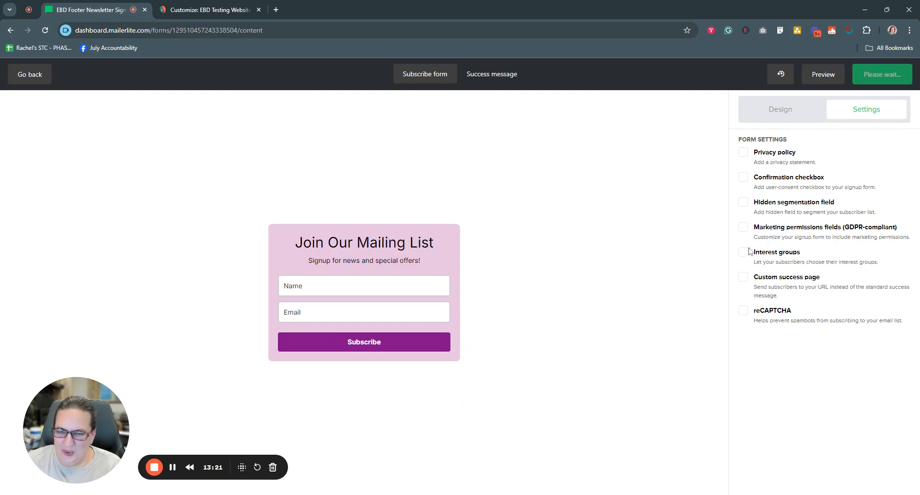
Step: Try the custom success page and reCAPTCHA options on the form, disabling each again
click(744, 278)
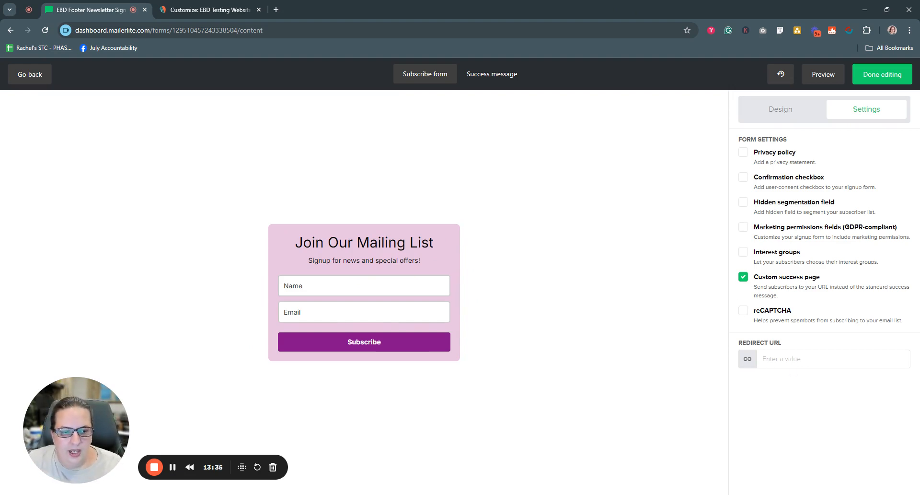
click(742, 277)
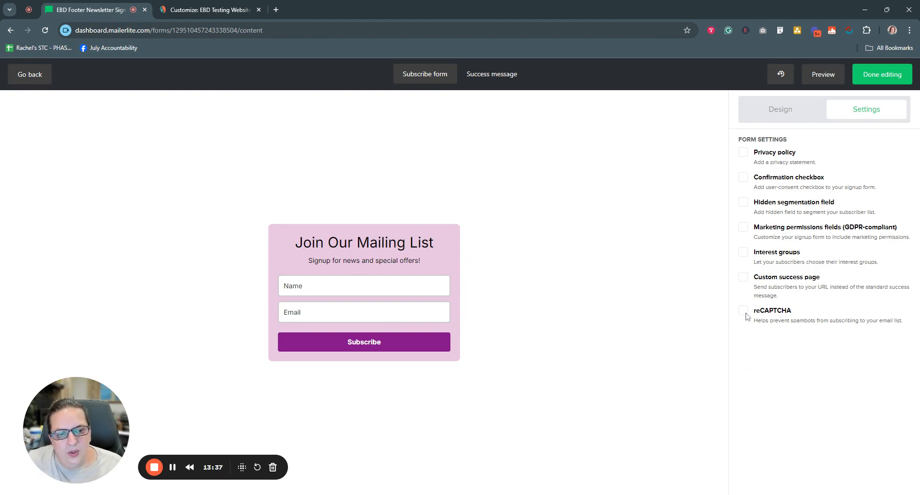
click(744, 312)
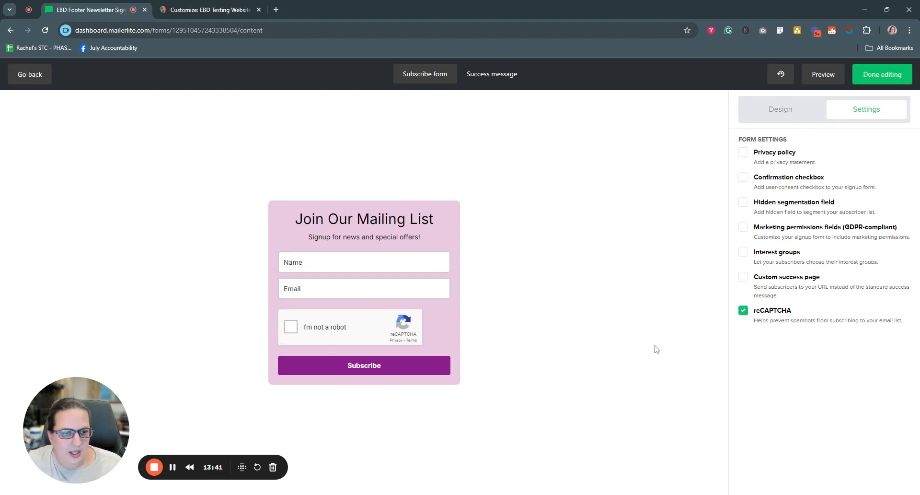
click(743, 312)
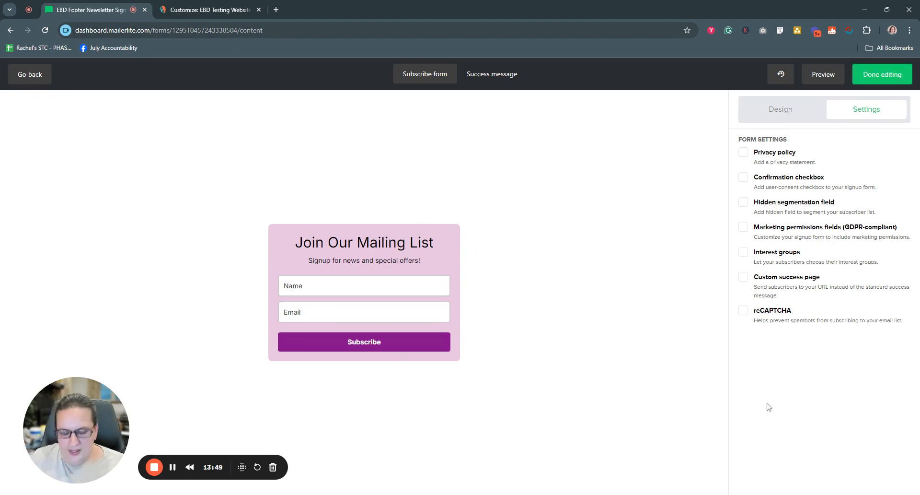
Step: Finish editing the form, view it through its share URL in a new browser tab, and close that tab
click(876, 81)
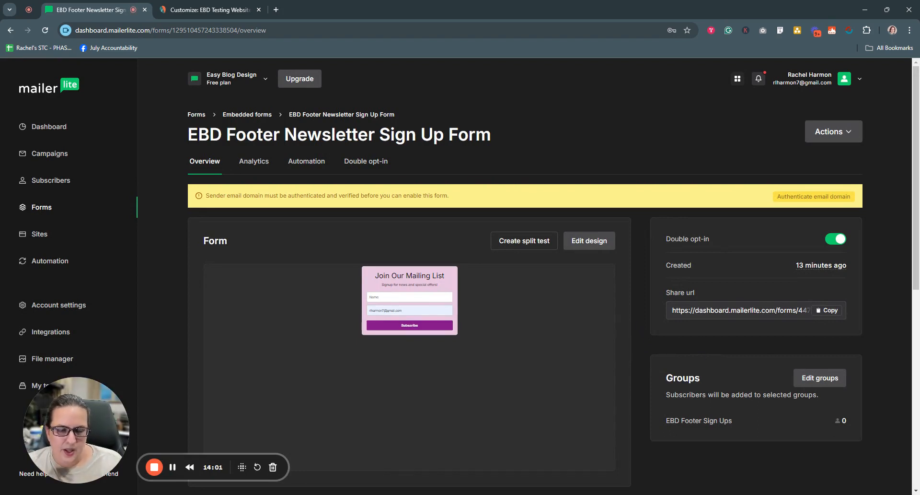
drag(667, 293, 715, 294)
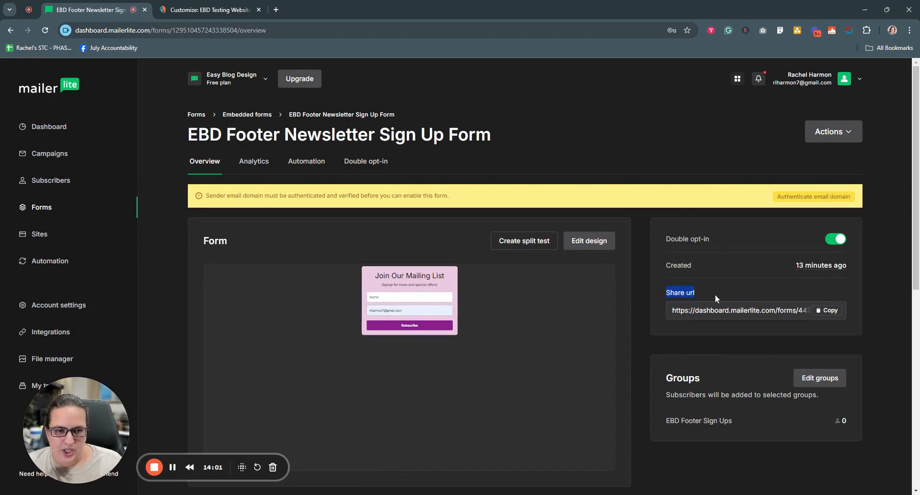
click(833, 313)
click(275, 9)
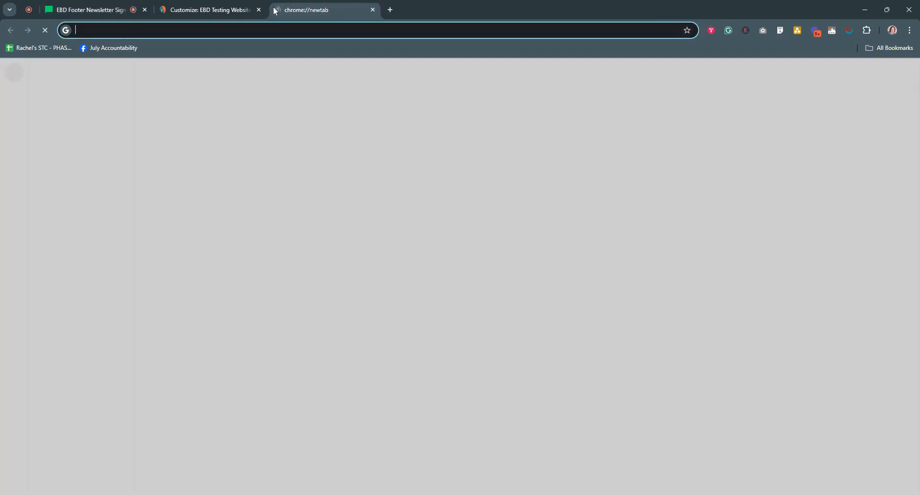
key(ctrl+v)
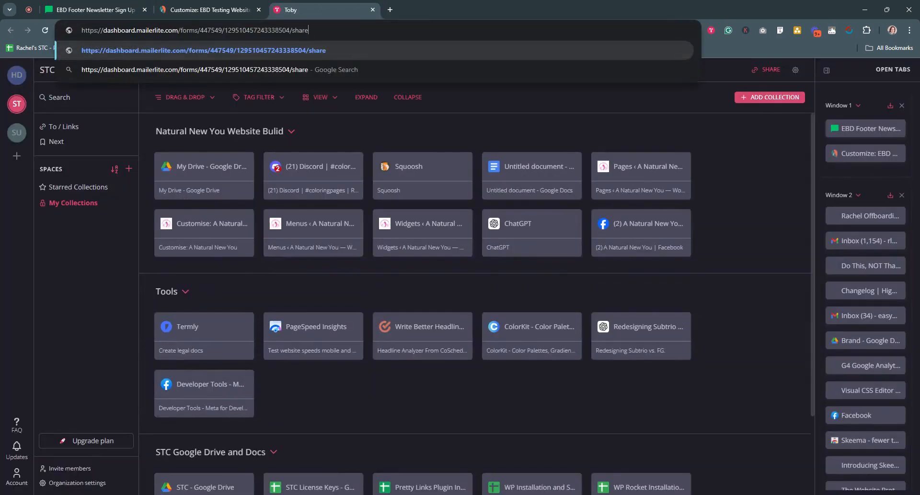
key(Return)
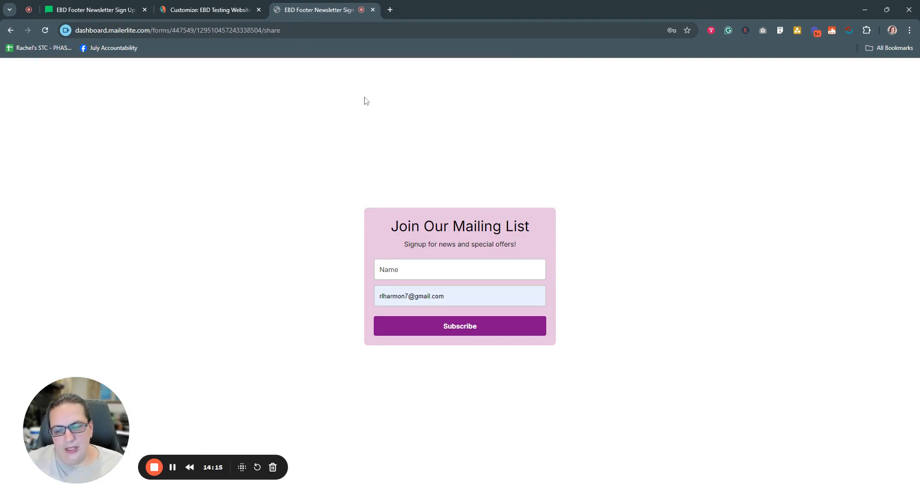
click(373, 10)
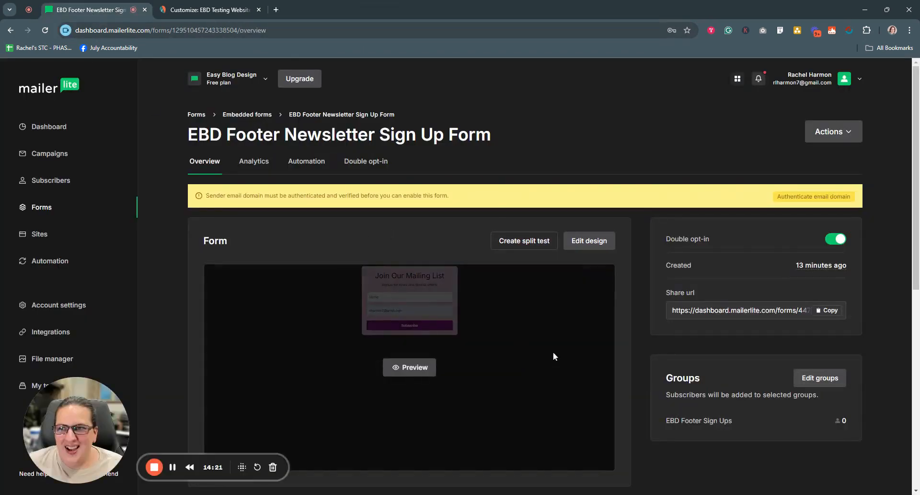
Step: Copy the form's HTML embed code and switch to the WordPress Customizer showing the Footer 6 widget area
scroll(638, 335, down, 9)
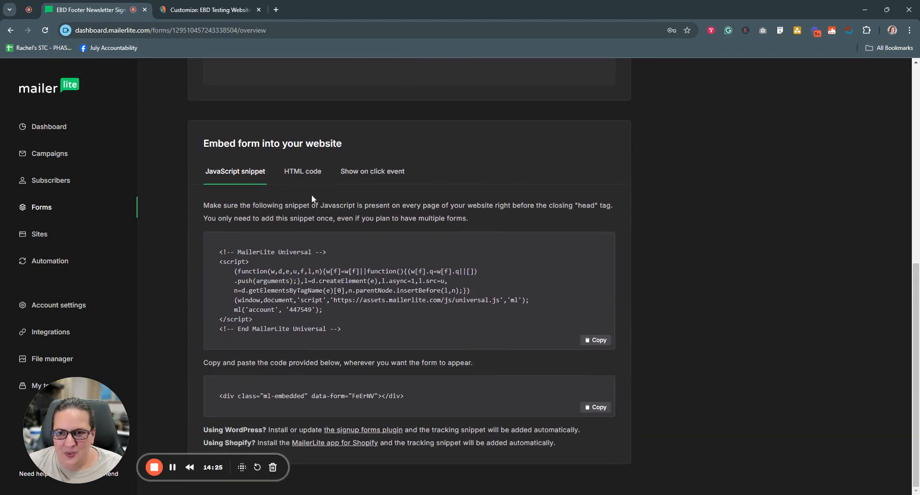
click(299, 174)
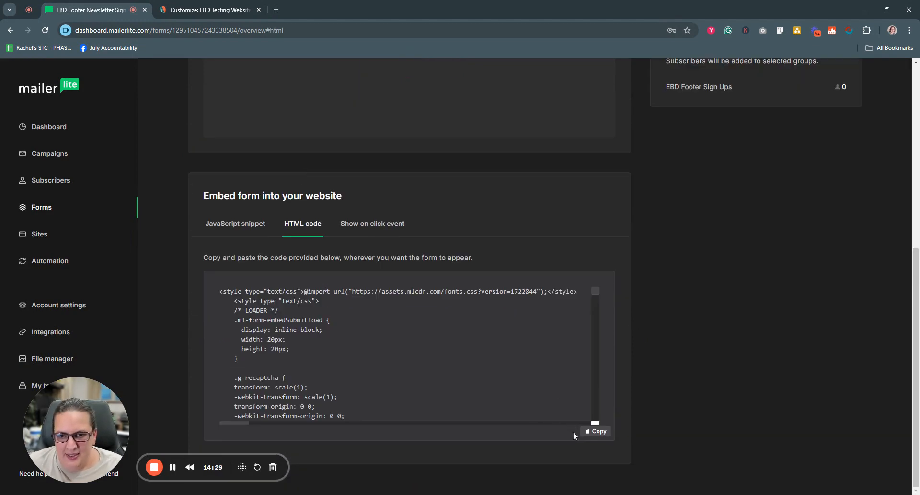
click(599, 433)
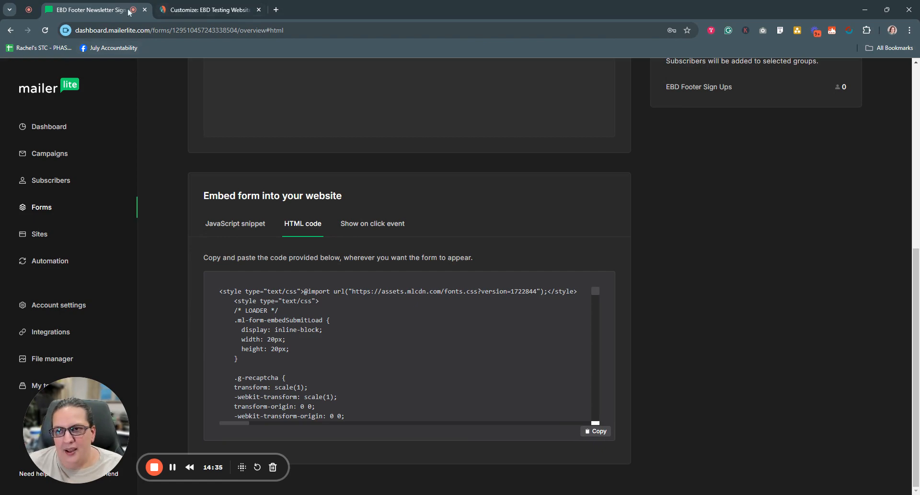
click(204, 14)
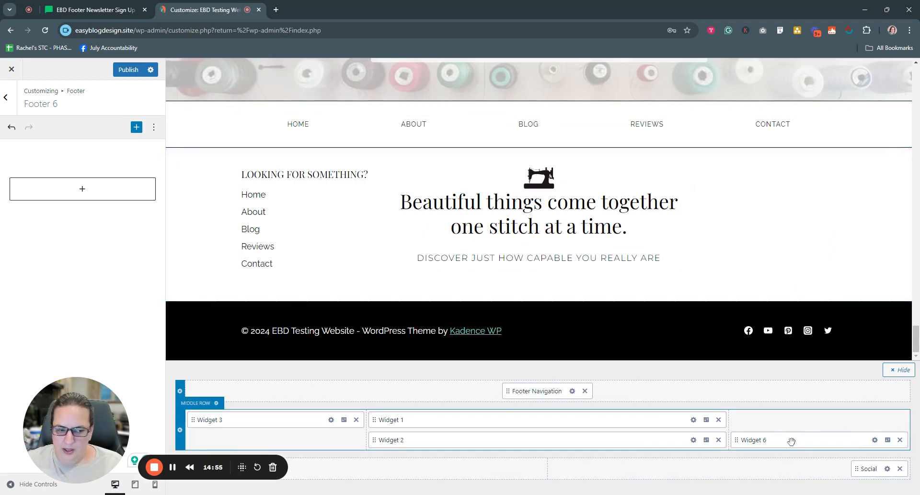
Step: Remove Widget 6 from the footer's middle row and add it back to the same empty third column
click(900, 440)
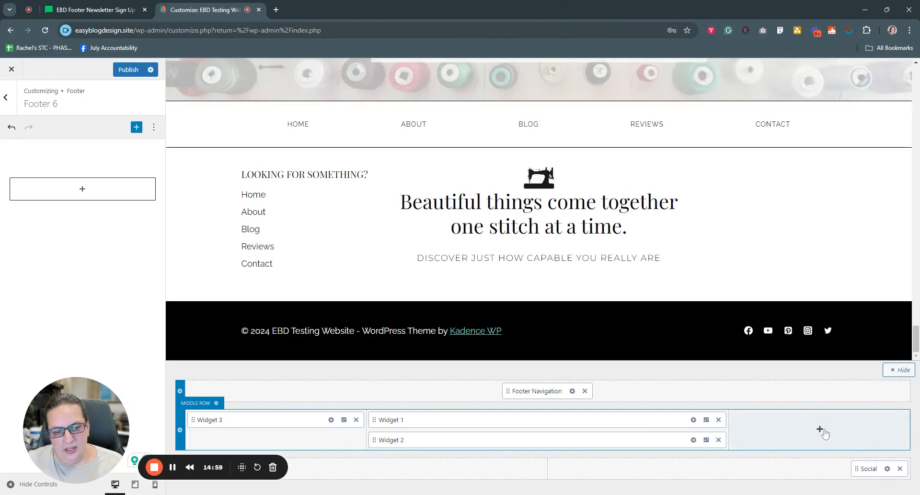
click(821, 430)
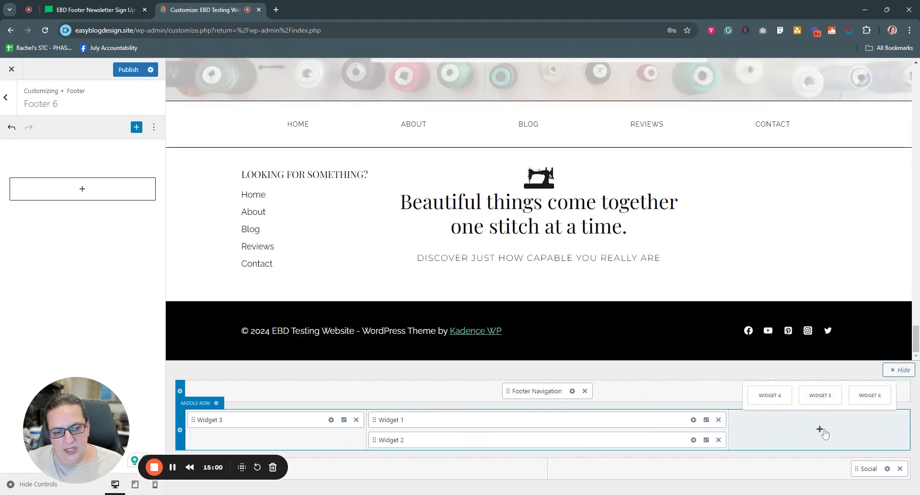
click(866, 398)
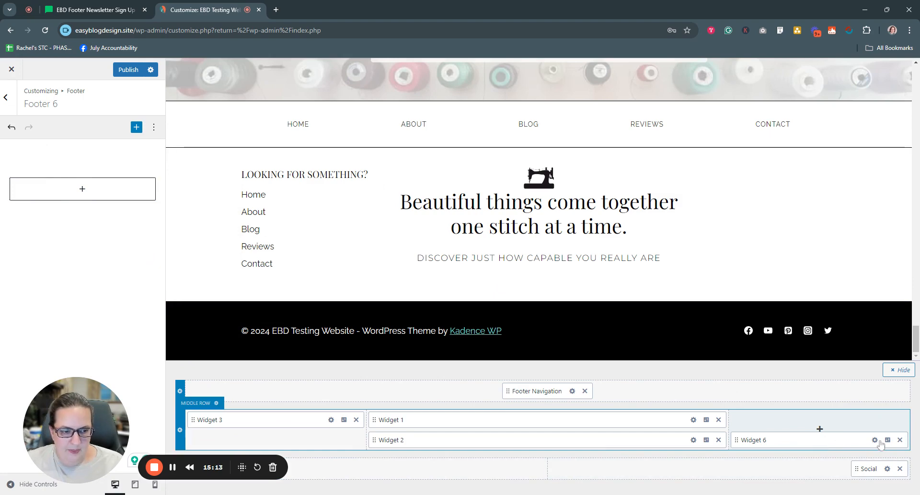
Step: Add a Custom HTML block to the Footer 6 widget area and paste the copied form embed code into it
click(83, 192)
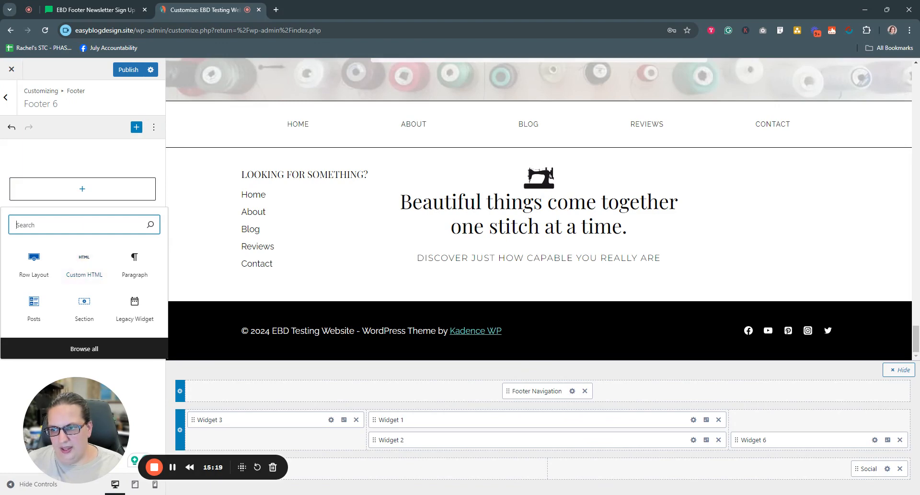
text(html)
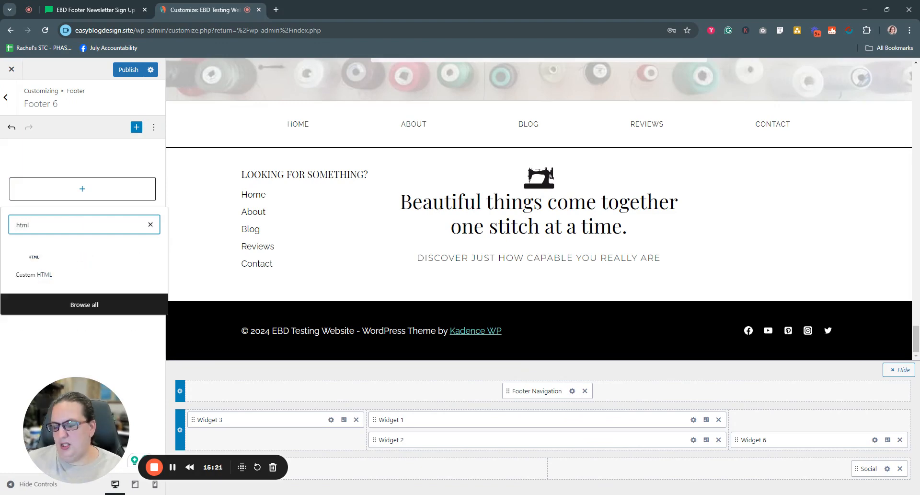
click(45, 269)
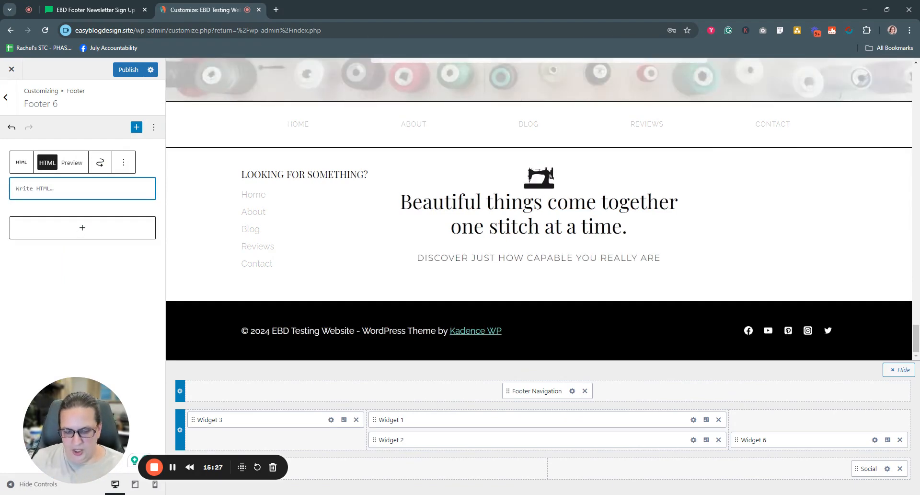
key(ctrl+v)
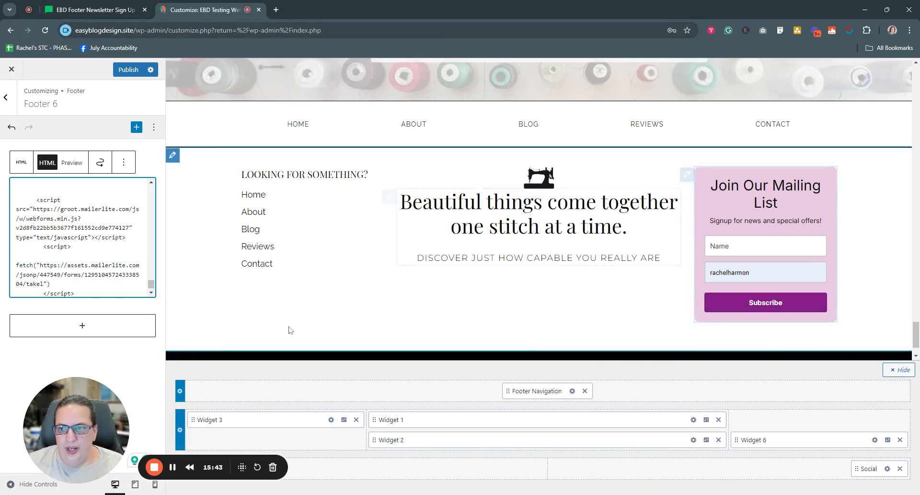
Step: Check the embedded signup form in the footer preview and set the middle row's layout to three equal columns
scroll(614, 320, down, 1)
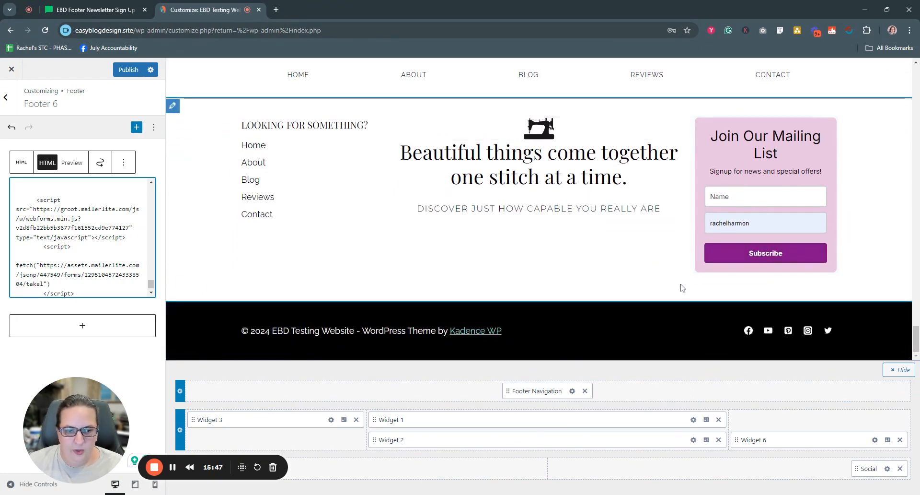
scroll(684, 288, up, 1)
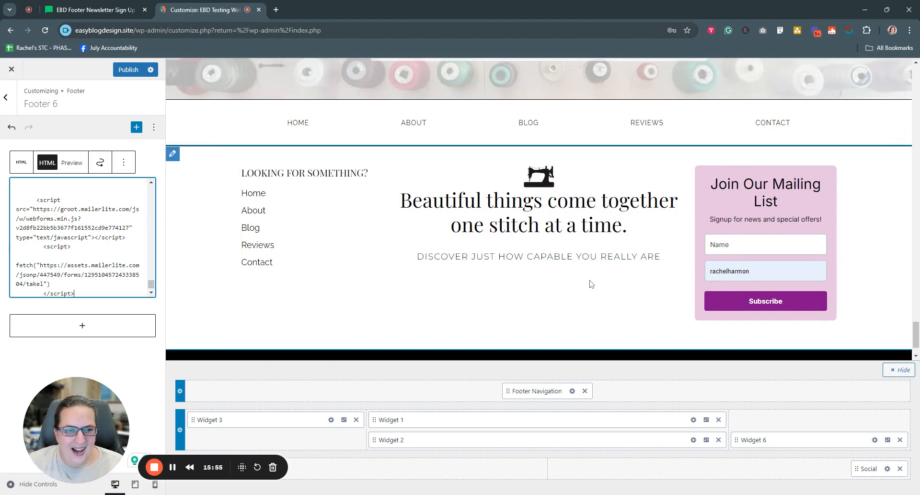
scroll(443, 324, down, 1)
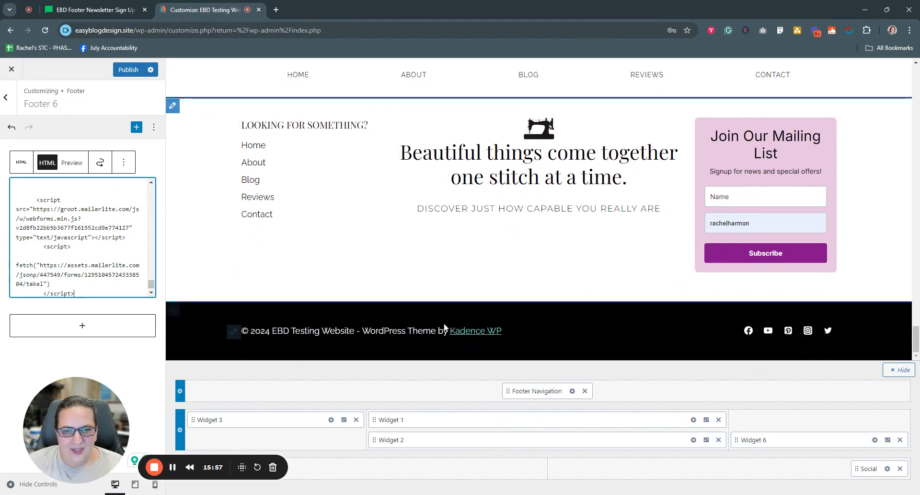
click(181, 430)
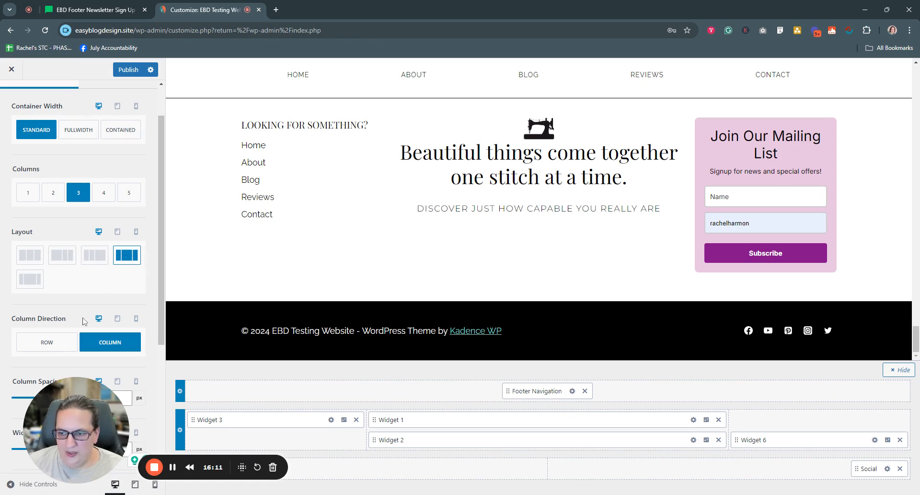
click(29, 256)
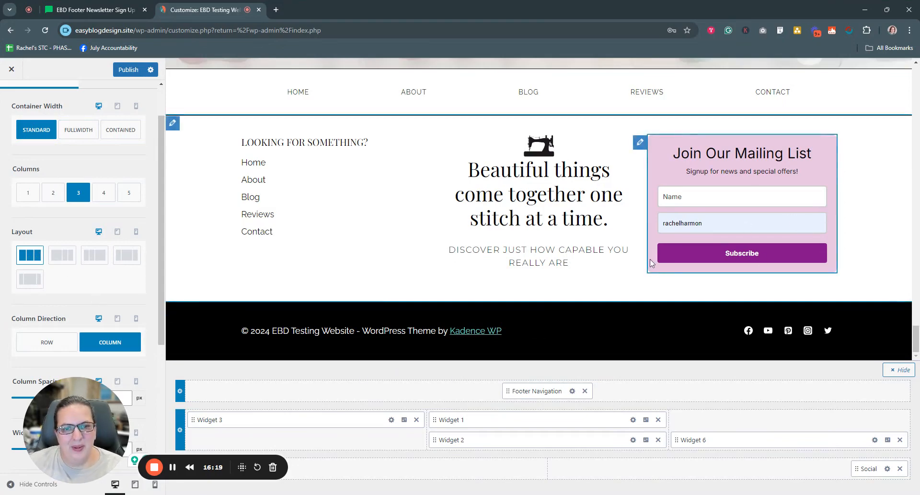
Step: Review the footer preview and examine the middle row's general spacing settings and its design options down to the borders
scroll(643, 256, up, 1)
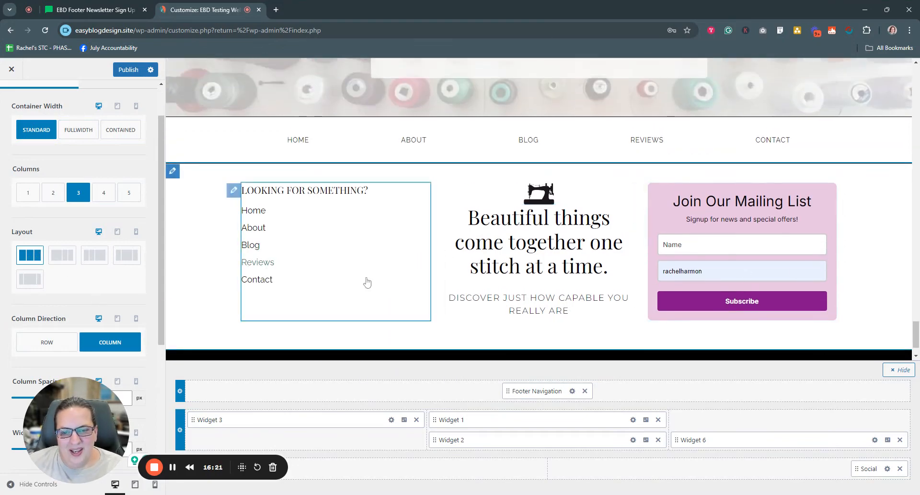
scroll(407, 298, down, 1)
scroll(124, 310, down, 4)
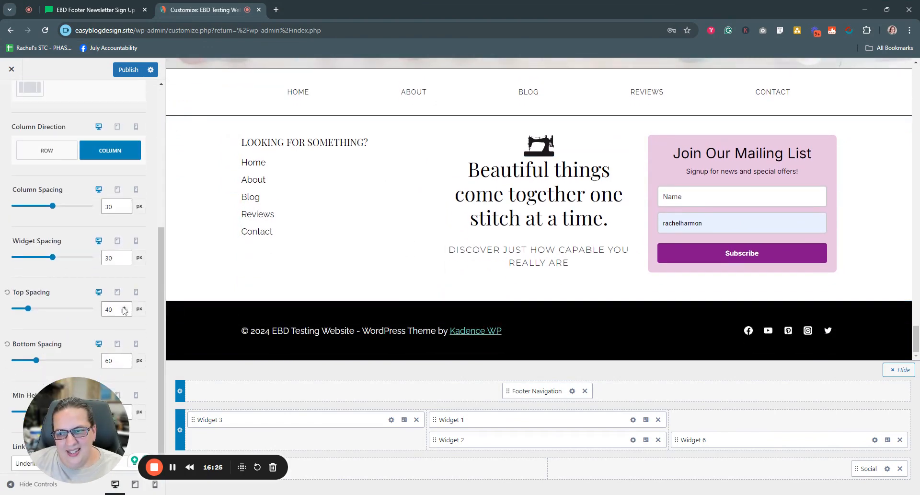
scroll(123, 310, down, 1)
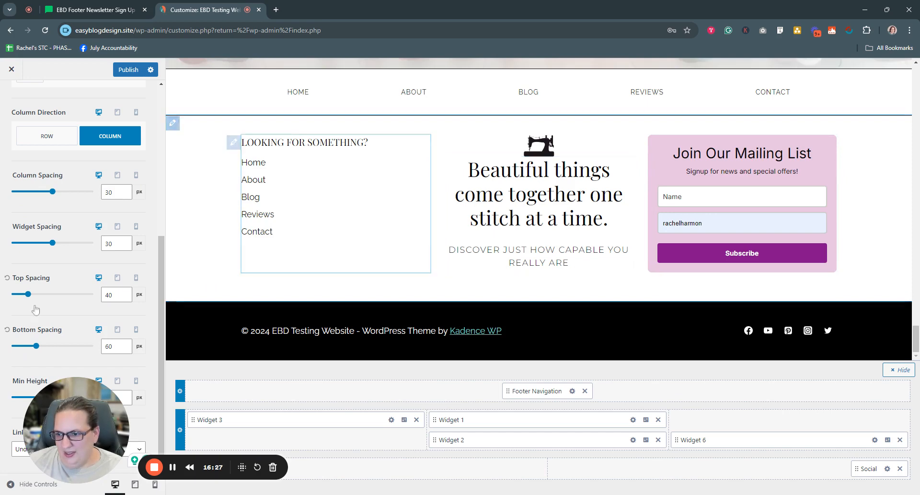
scroll(110, 127, up, 5)
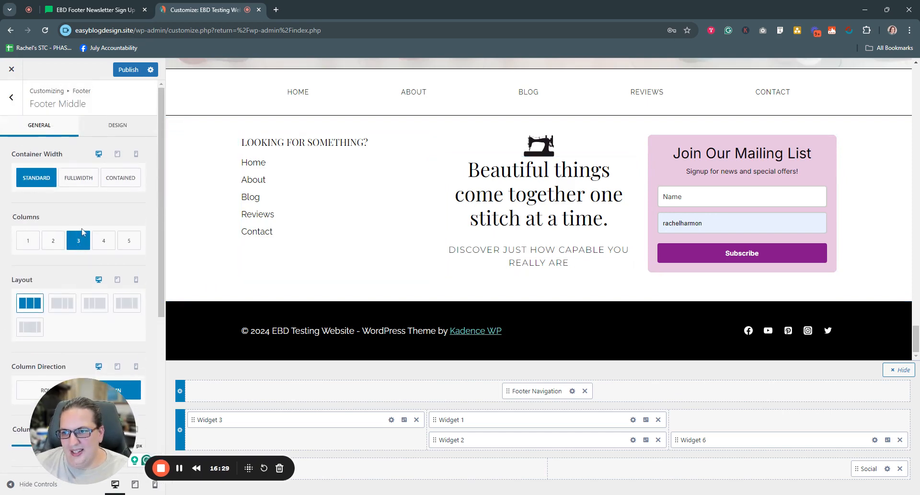
click(109, 126)
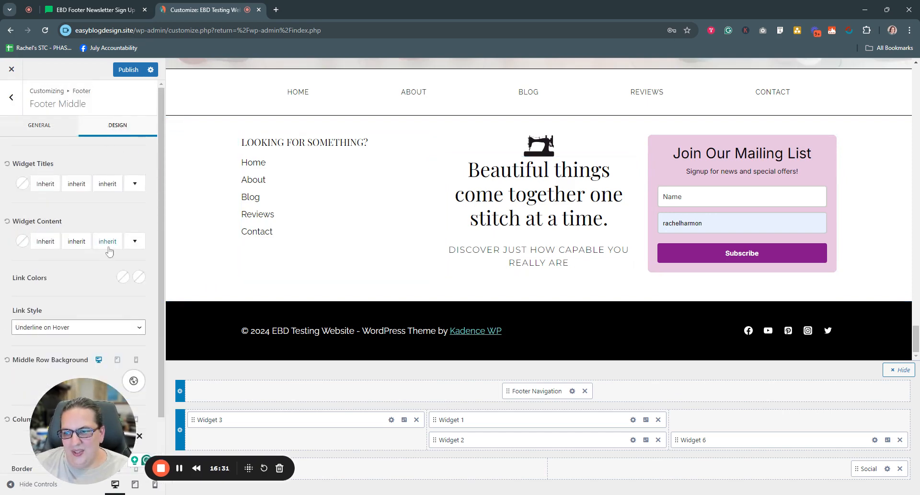
scroll(109, 252, down, 1)
drag(102, 424, 97, 372)
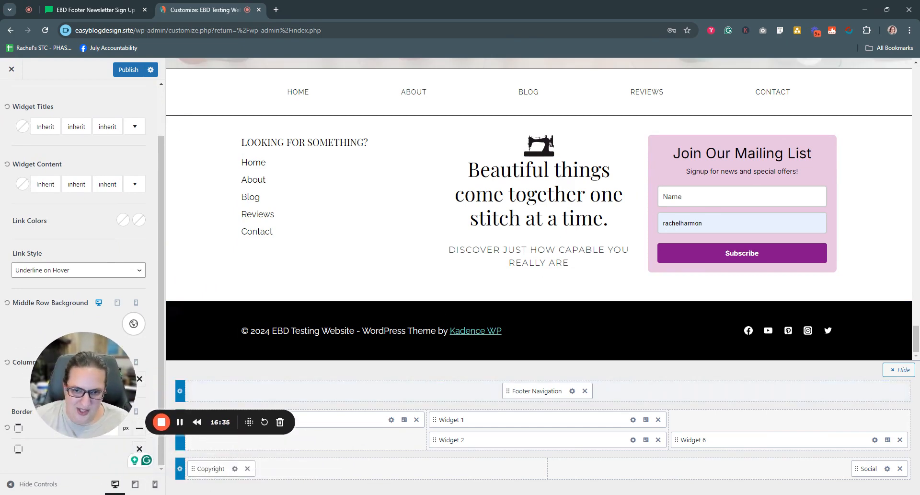